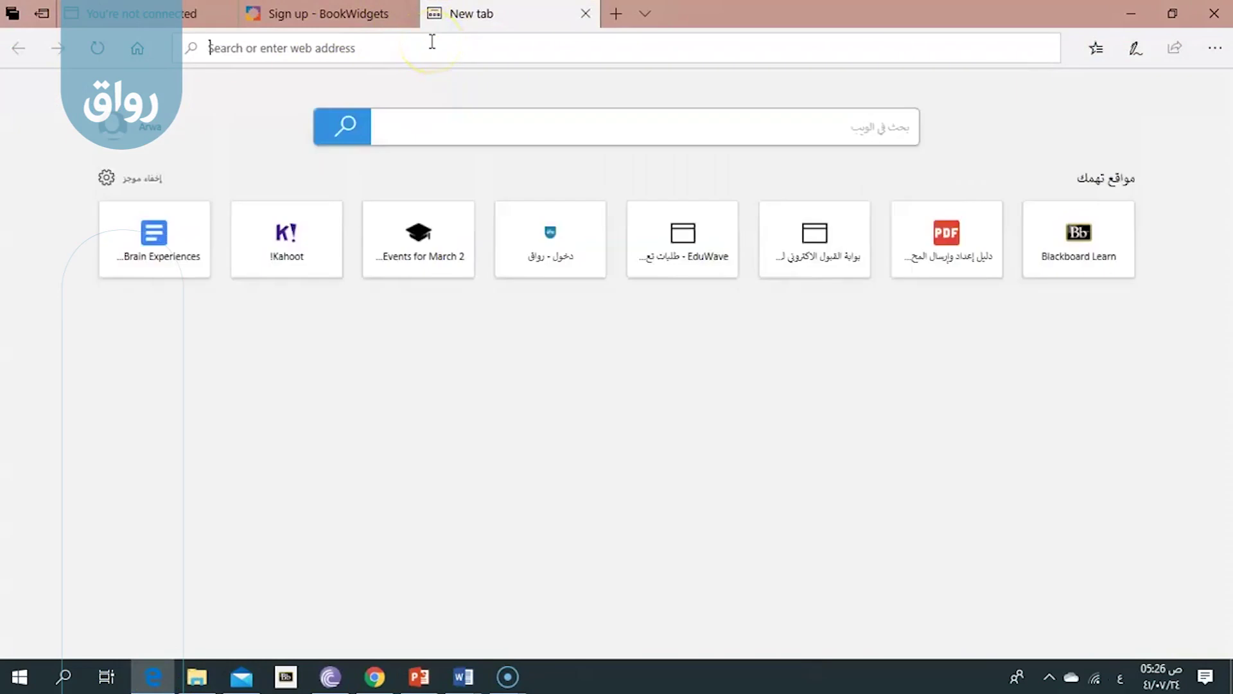
pyautogui.write('b')
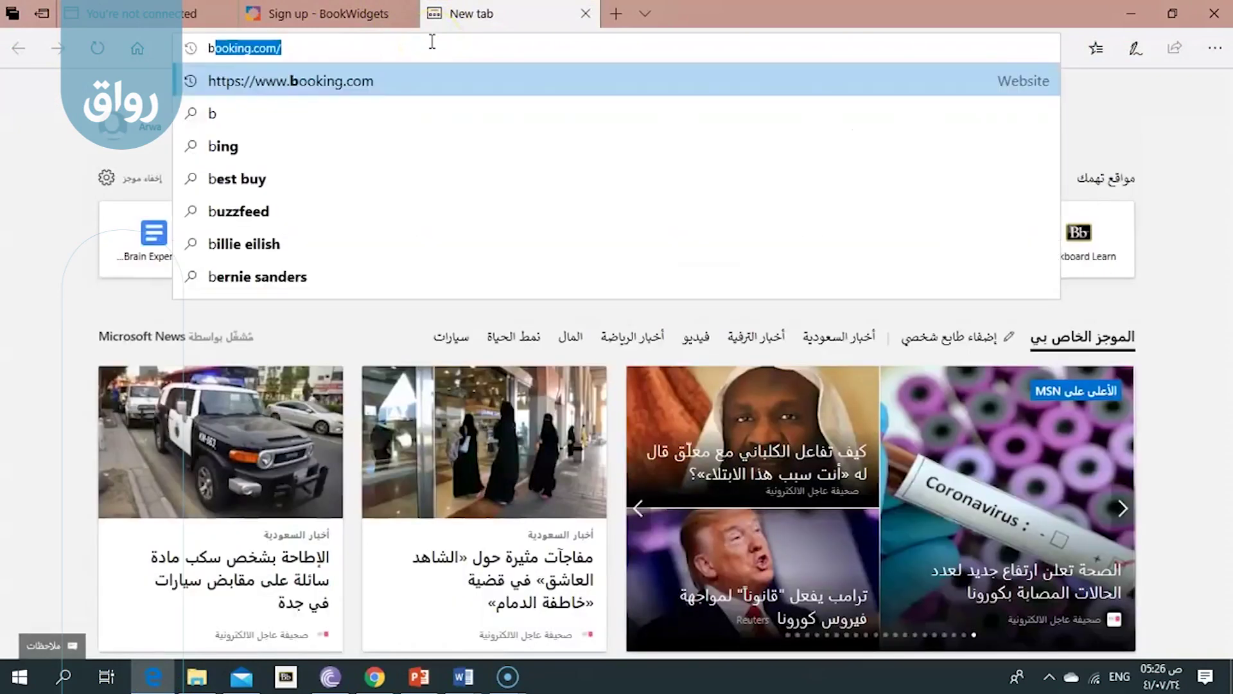
pyautogui.write('ook')
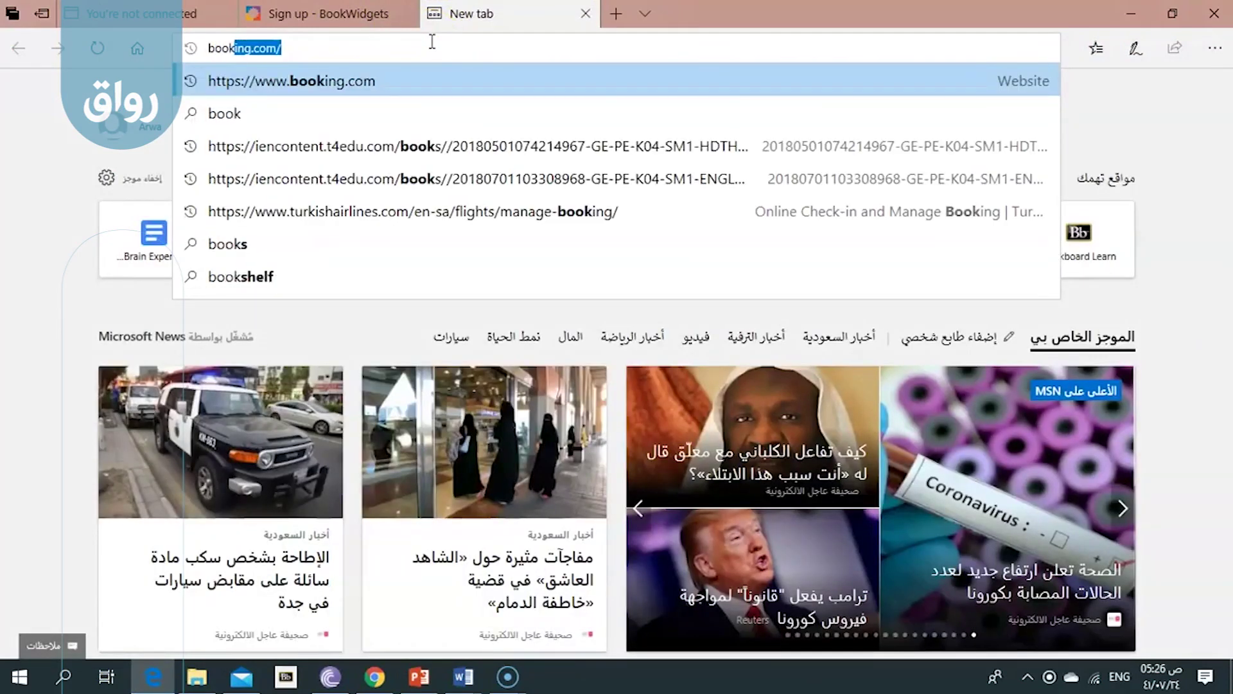
pyautogui.write('widgets')
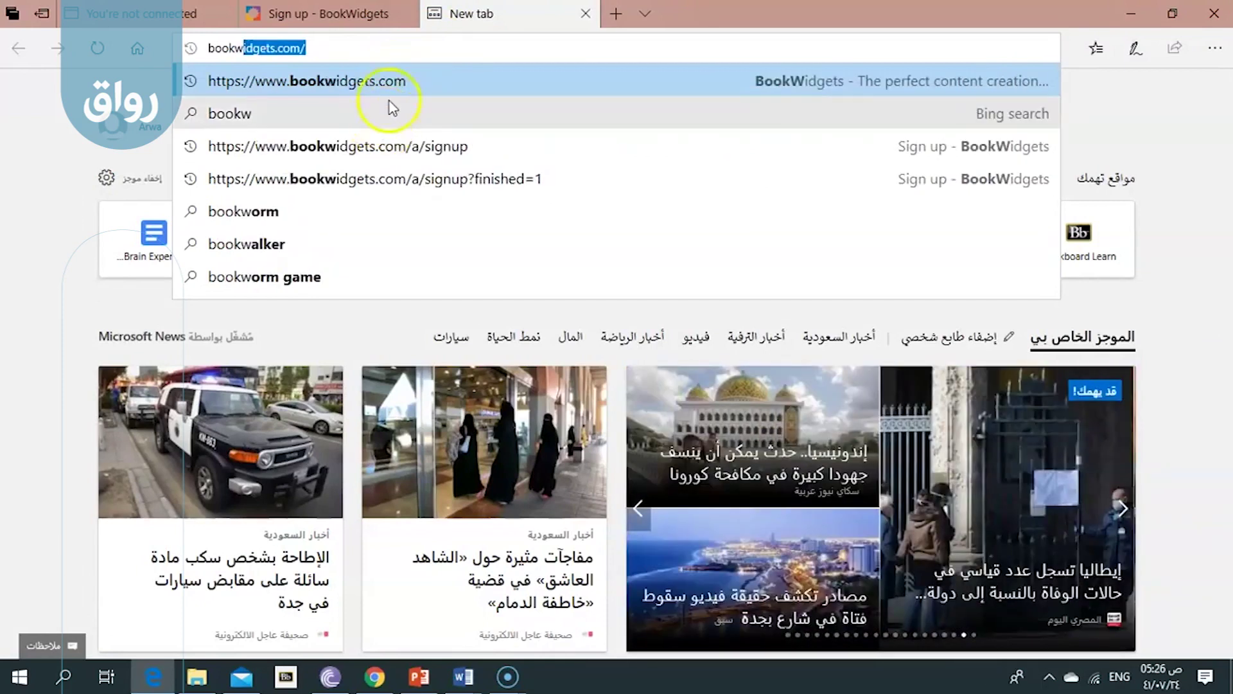
pyautogui.click(389, 83)
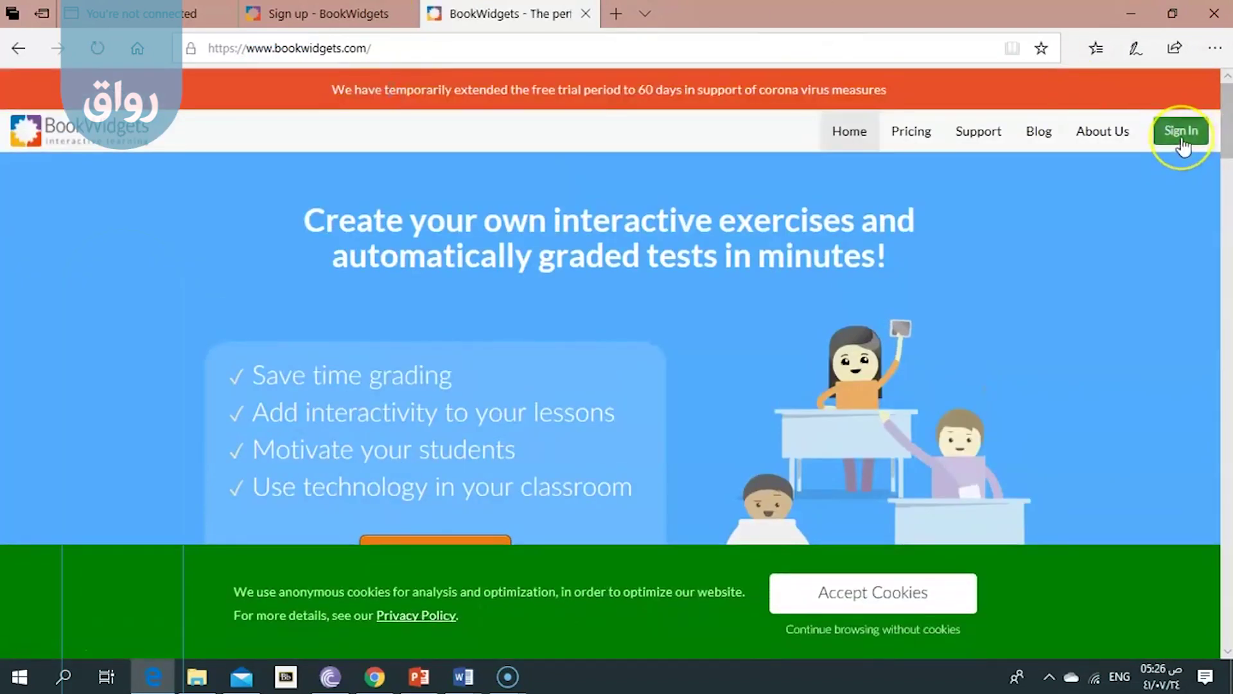
# Step: Open the sign-up page for creating a new BookWidgets account
pyautogui.click(1183, 144)
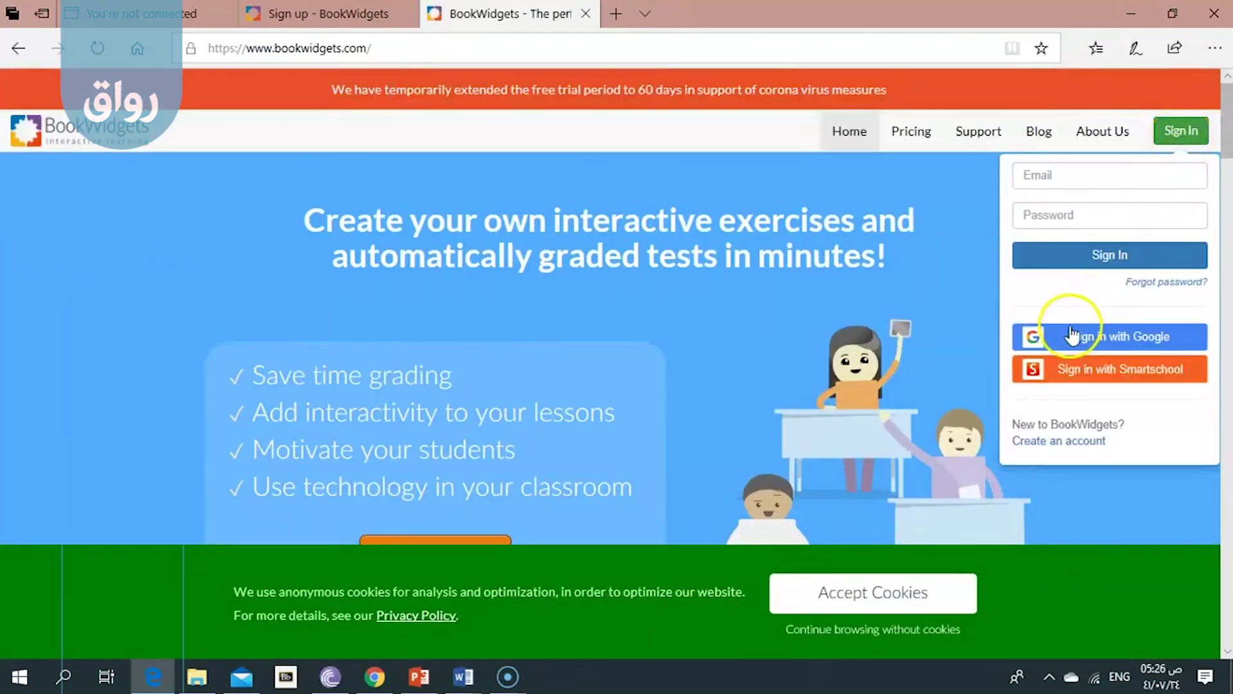
pyautogui.click(1039, 443)
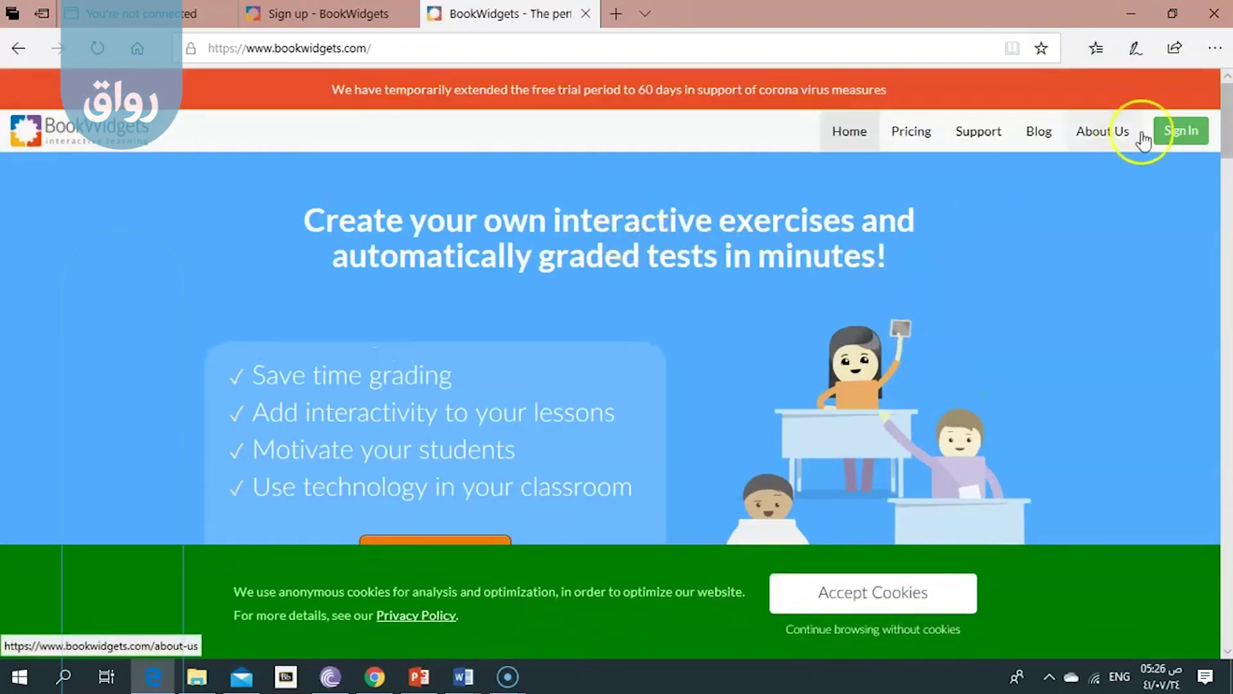
pyautogui.click(1175, 133)
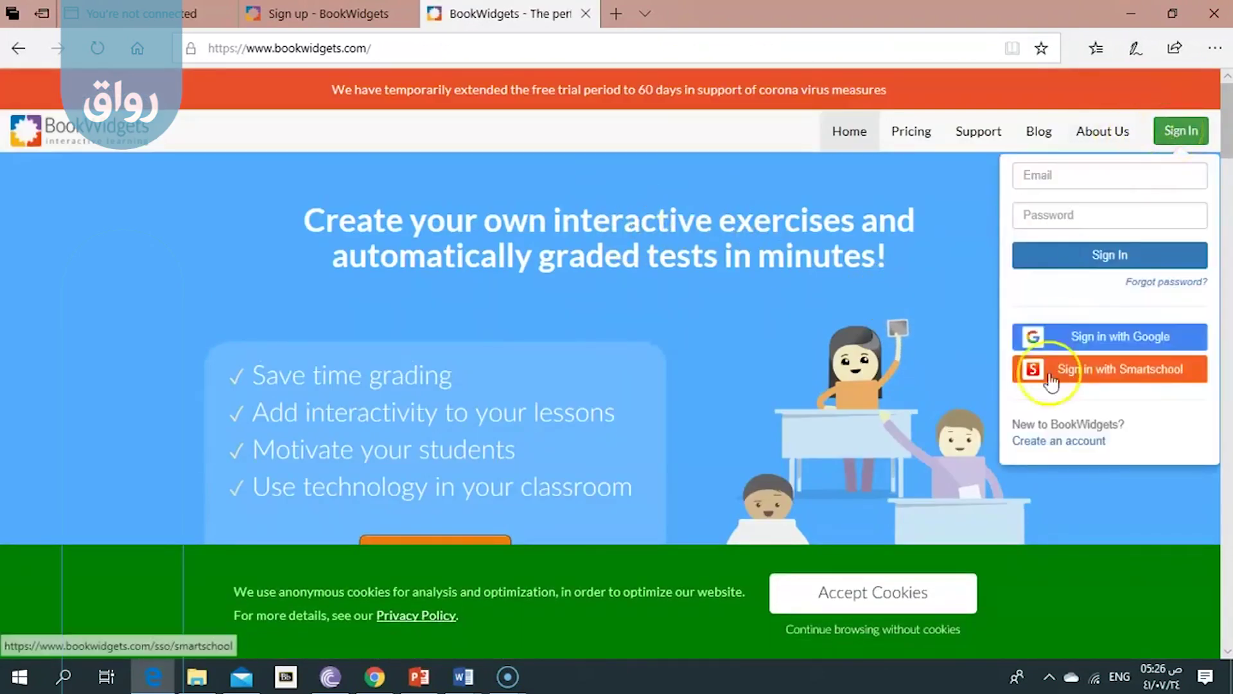
pyautogui.click(1058, 443)
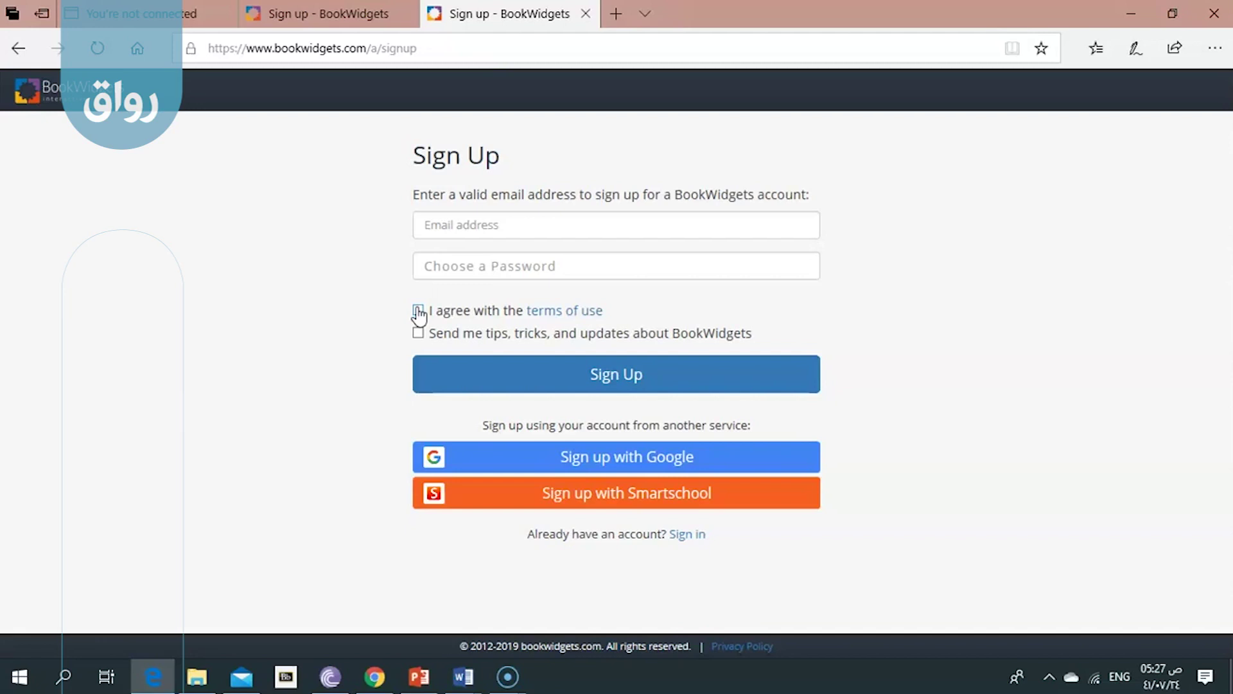
# Step: Switch to the signed-in BookWidgets account in Chrome and create a new group, entering "الثالث" as its name
pyautogui.click(374, 676)
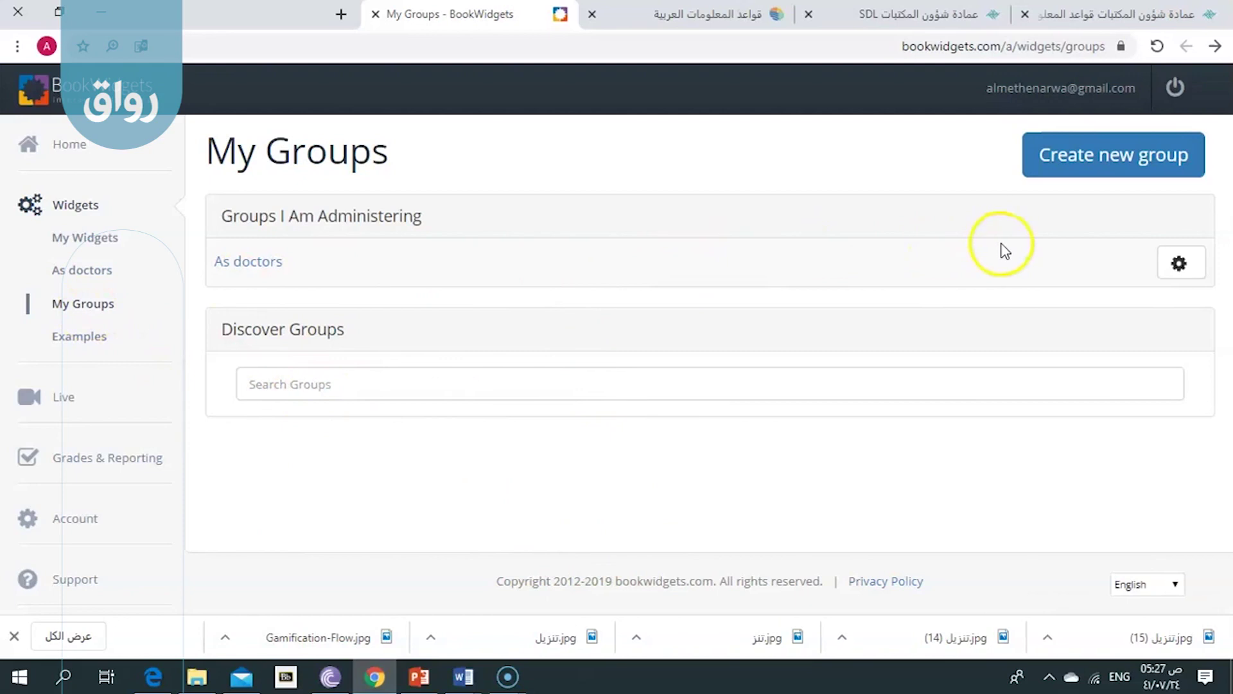
pyautogui.click(1072, 172)
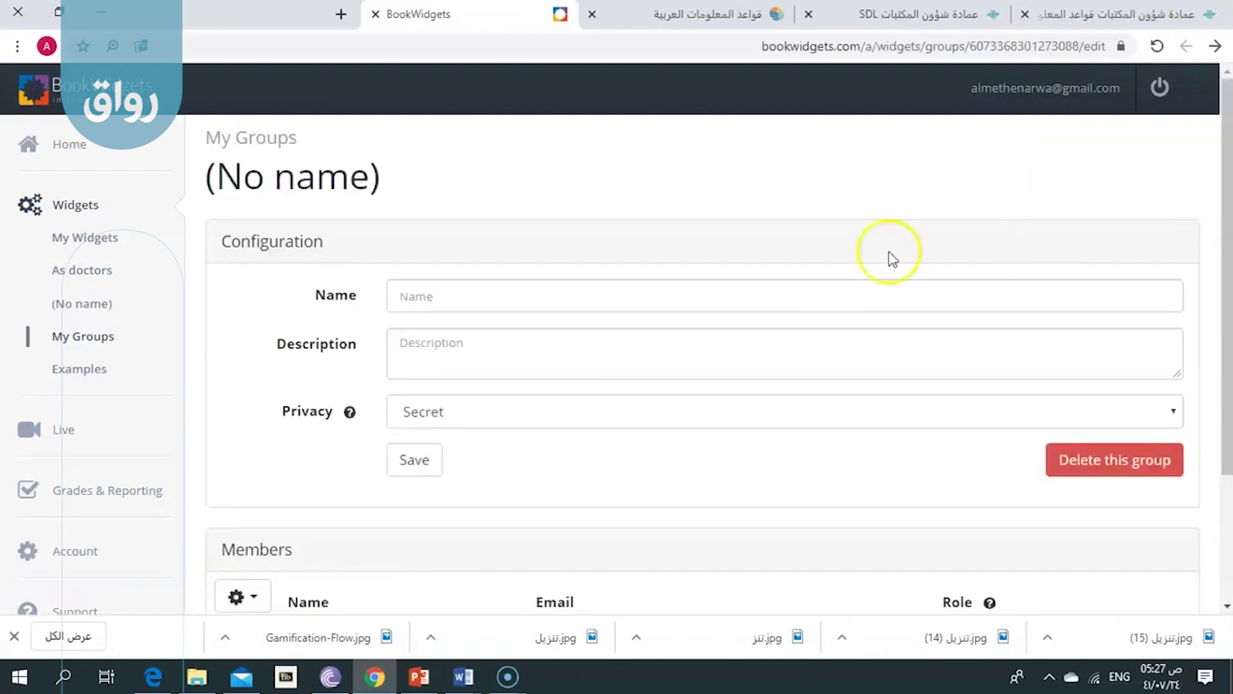
pyautogui.click(597, 296)
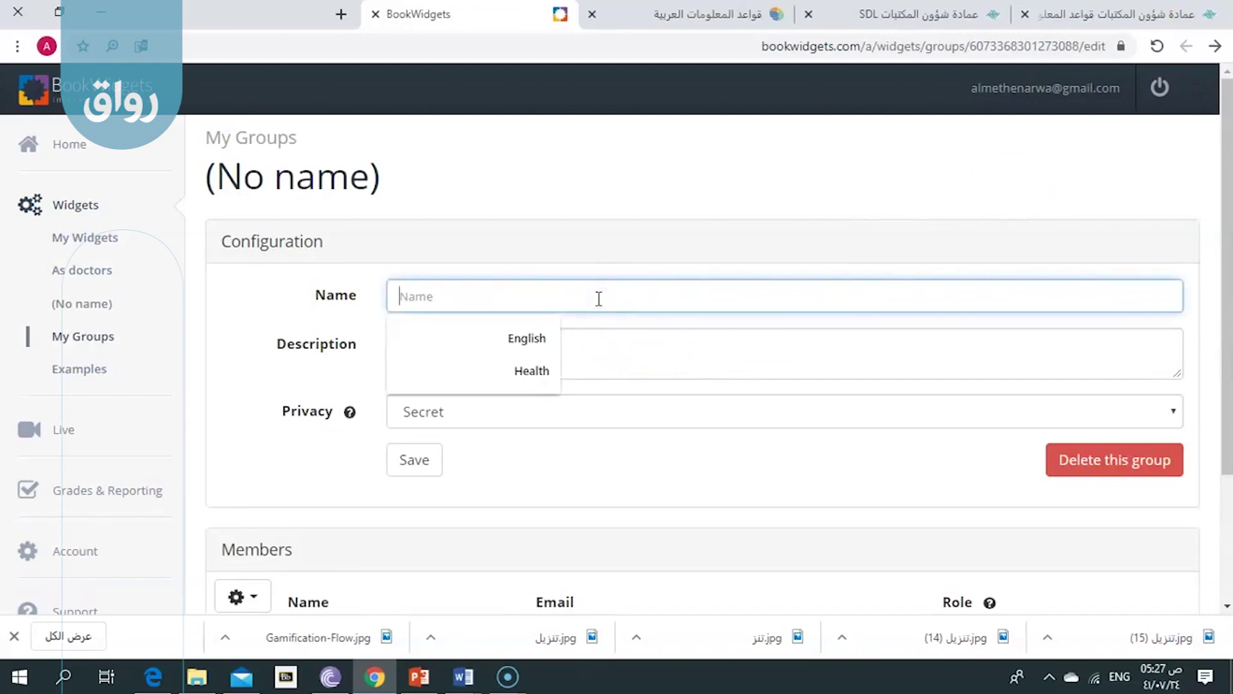
pyautogui.press('Escape')
pyautogui.hotkey('alt', 'shift')
pyautogui.write('الثالث')
pyautogui.click(565, 356)
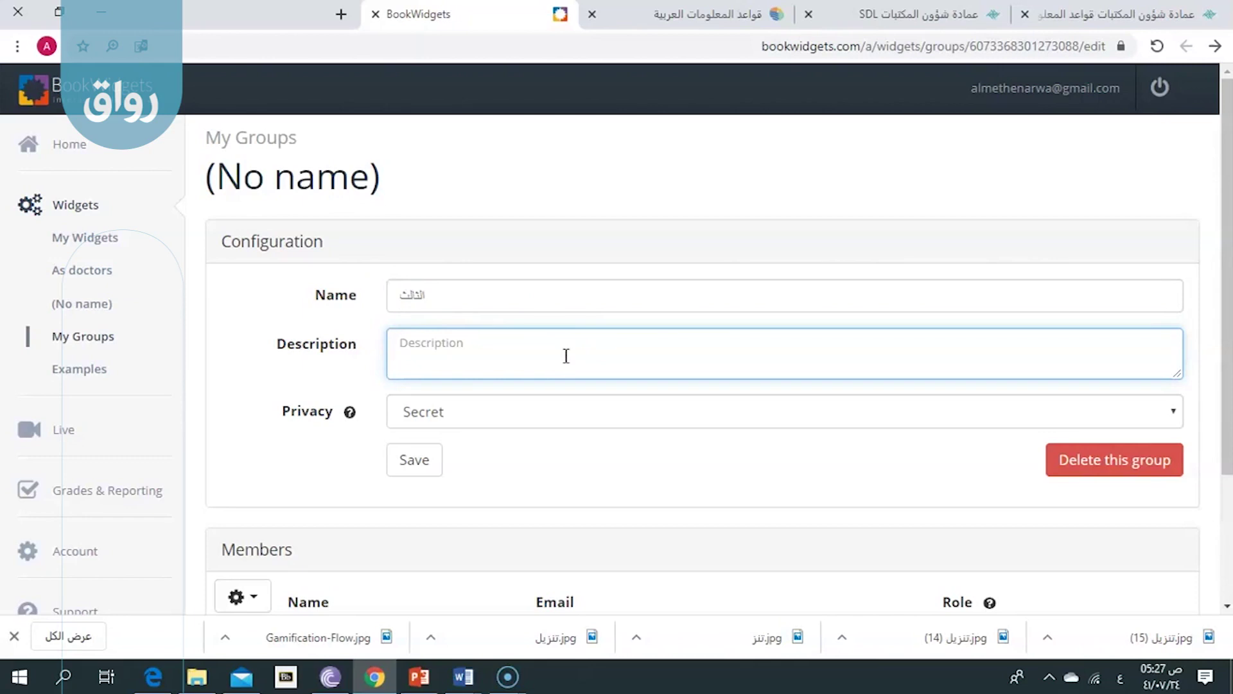
# Step: Set the new group's privacy to Closed and save its configuration
pyautogui.click(554, 414)
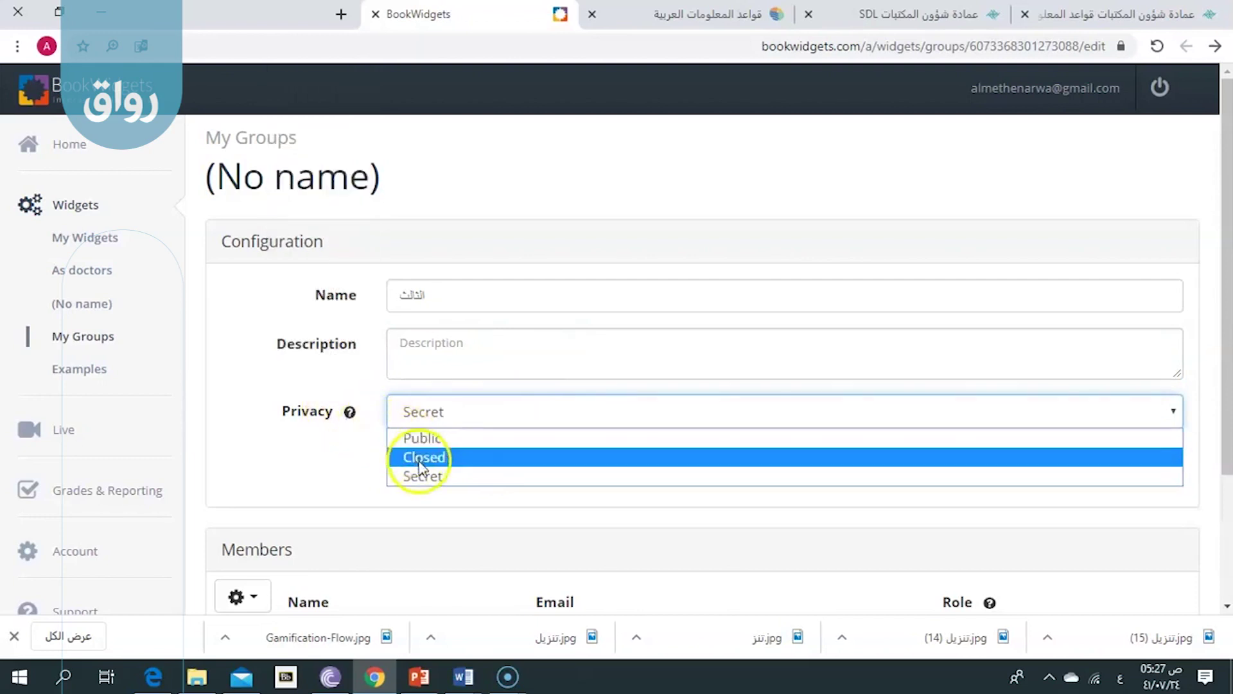
pyautogui.click(446, 456)
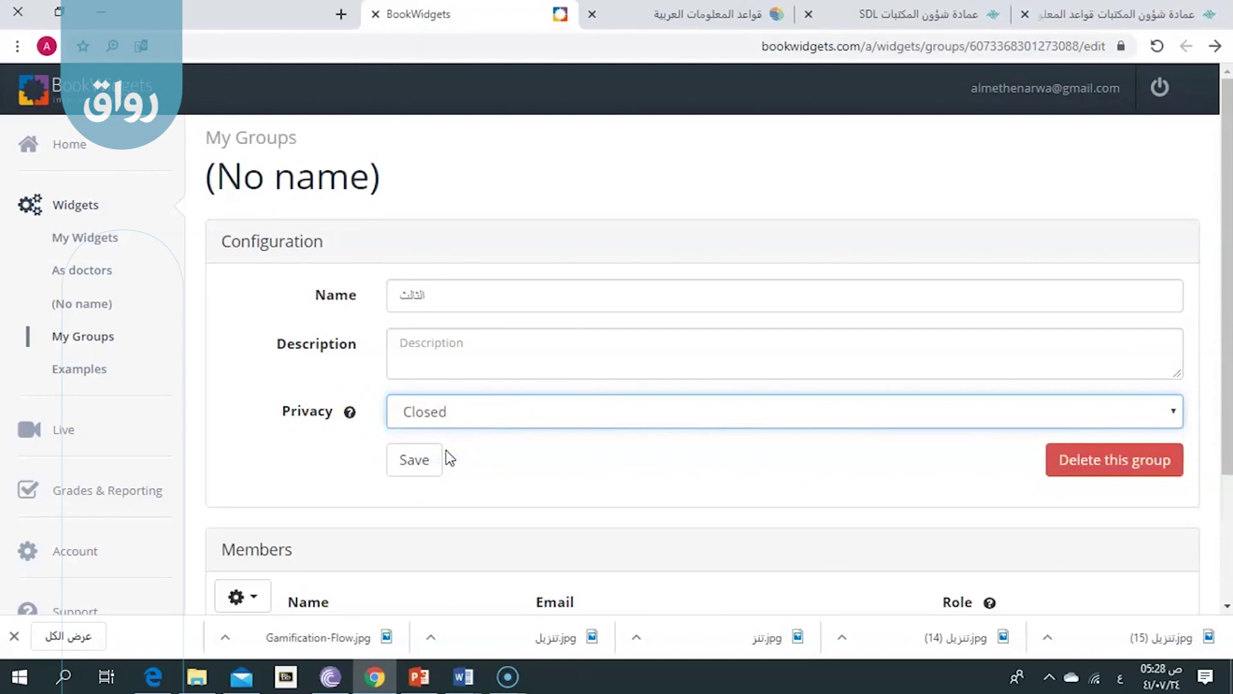
pyautogui.click(418, 460)
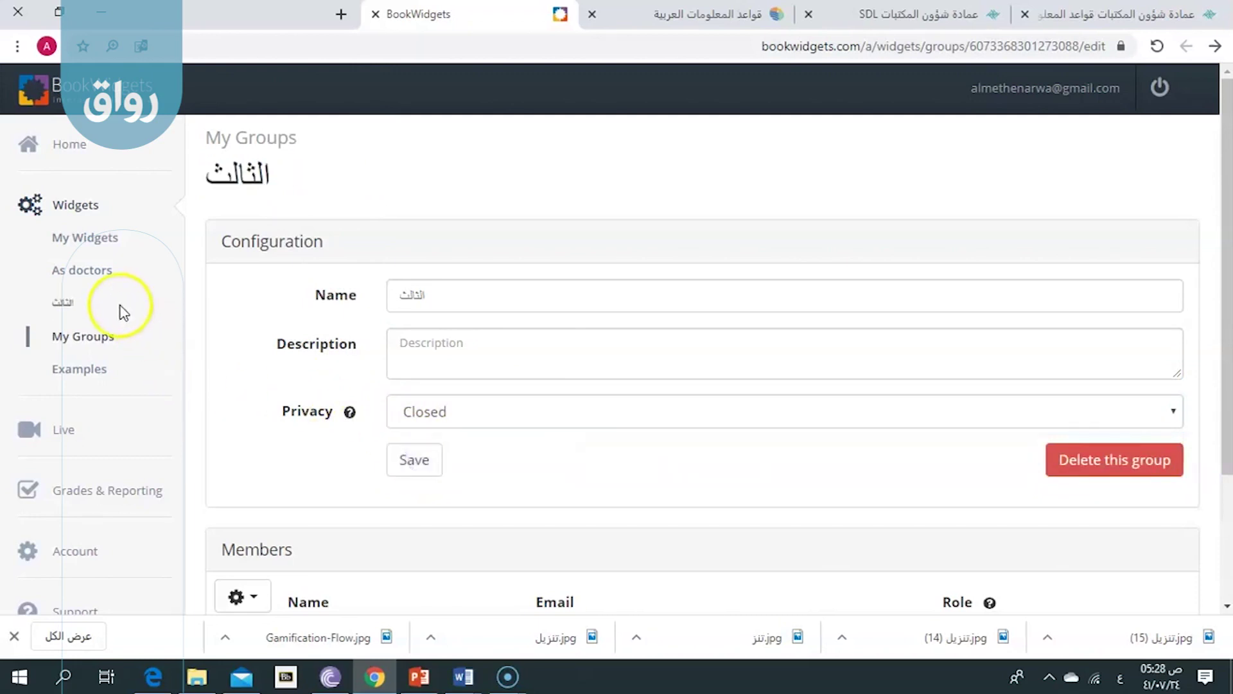
# Step: Open the group "الثالث" and start creating a new widget in it
pyautogui.click(66, 303)
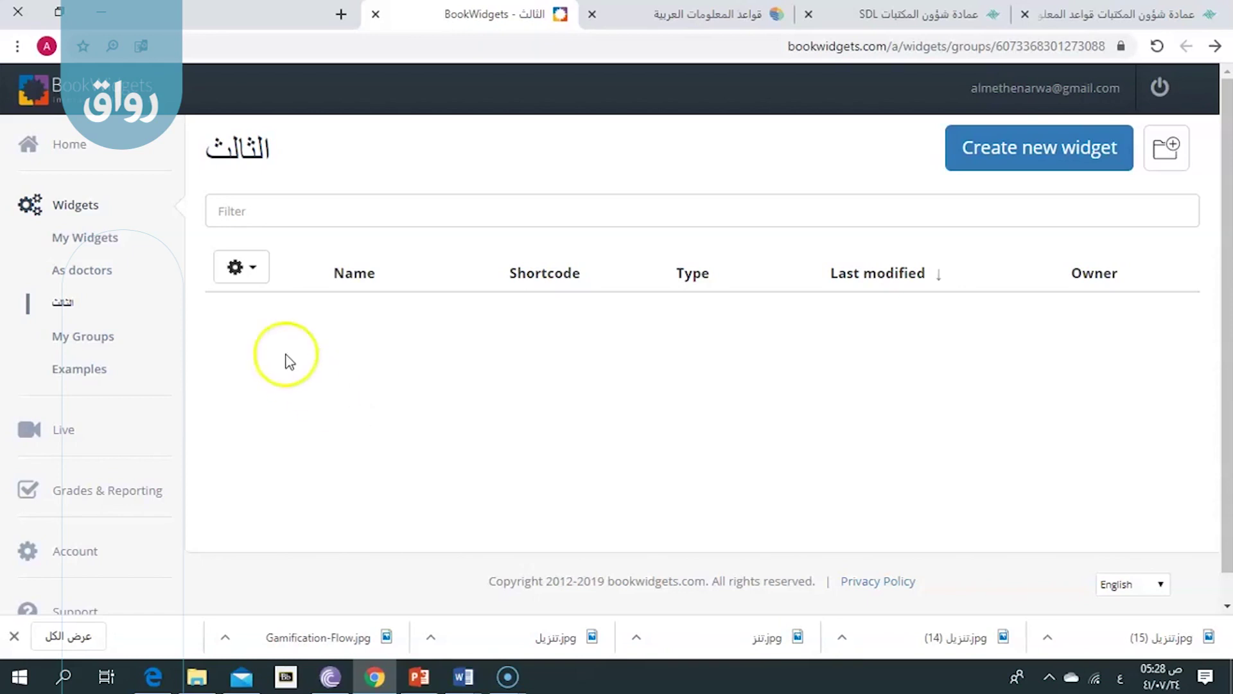
pyautogui.click(246, 268)
pyautogui.click(246, 267)
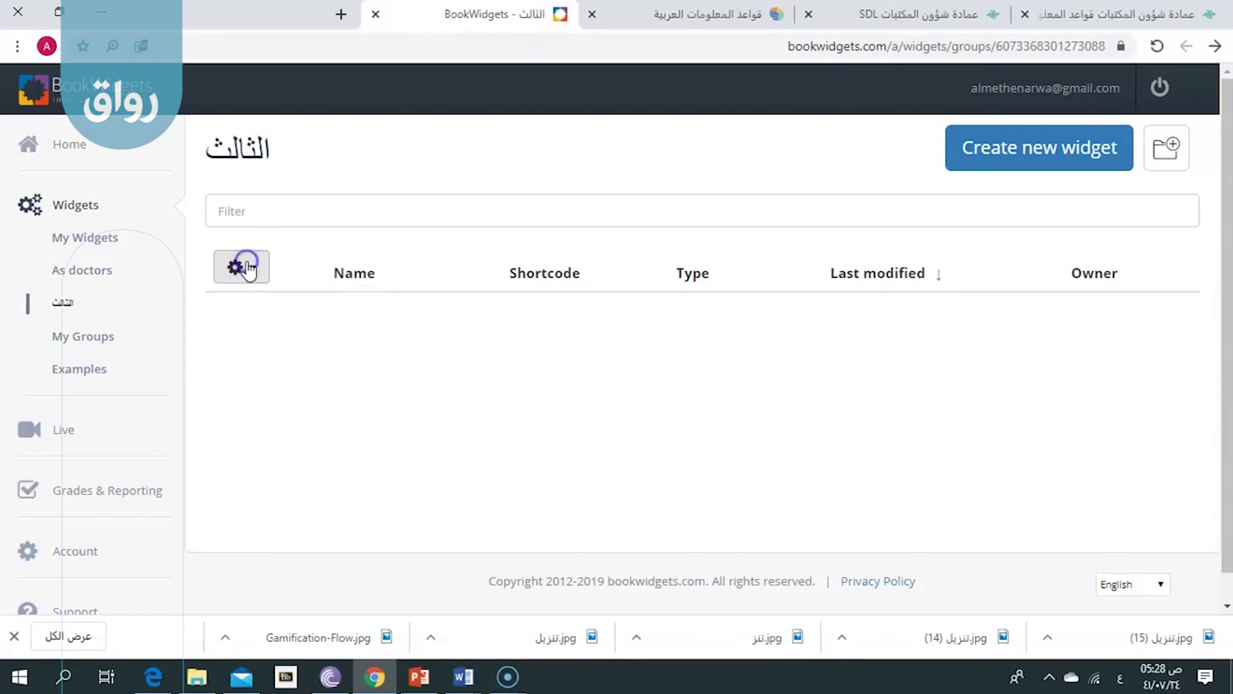
pyautogui.click(1001, 150)
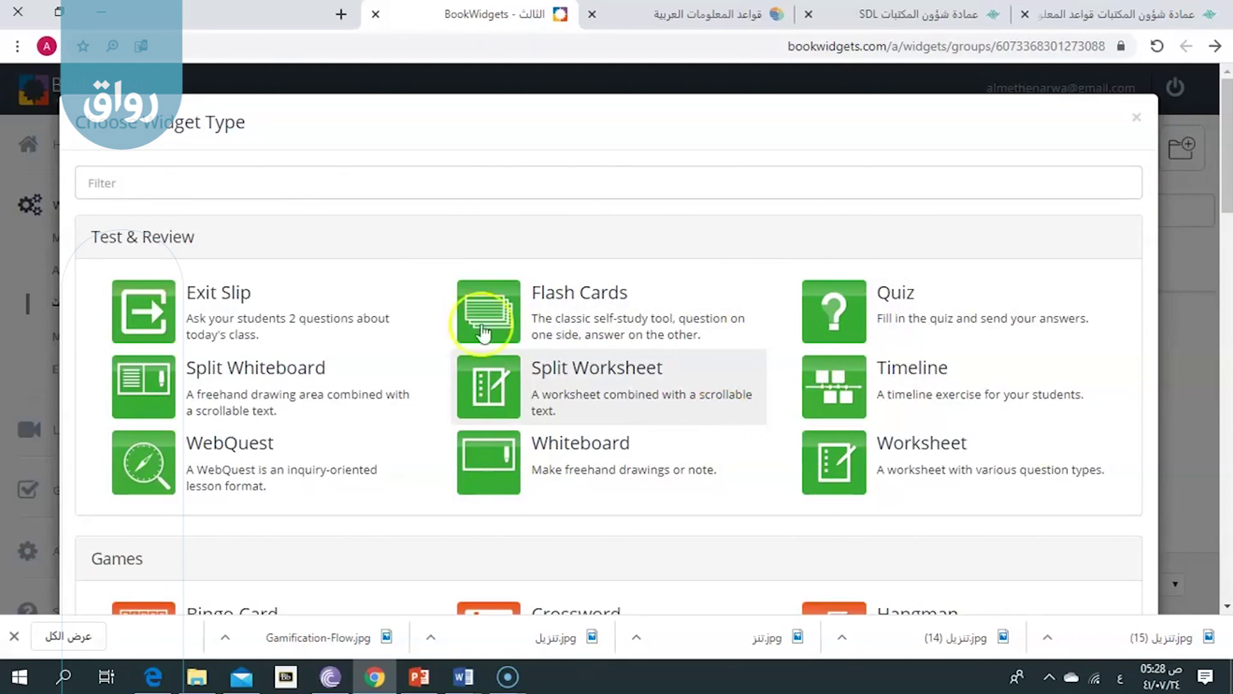
# Step: Examine the available widget types in all categories, from Test & Review and Games through to Miscellaneous
pyautogui.click(120, 235)
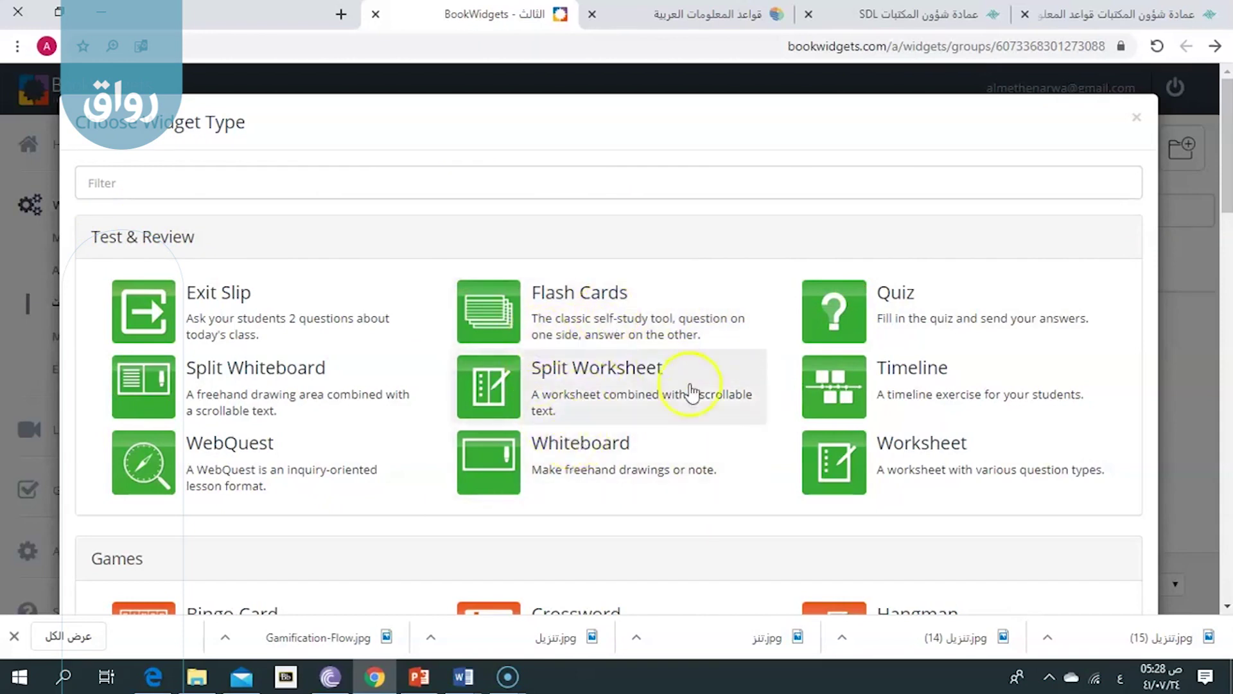
pyautogui.scroll(-5, 565, 537)
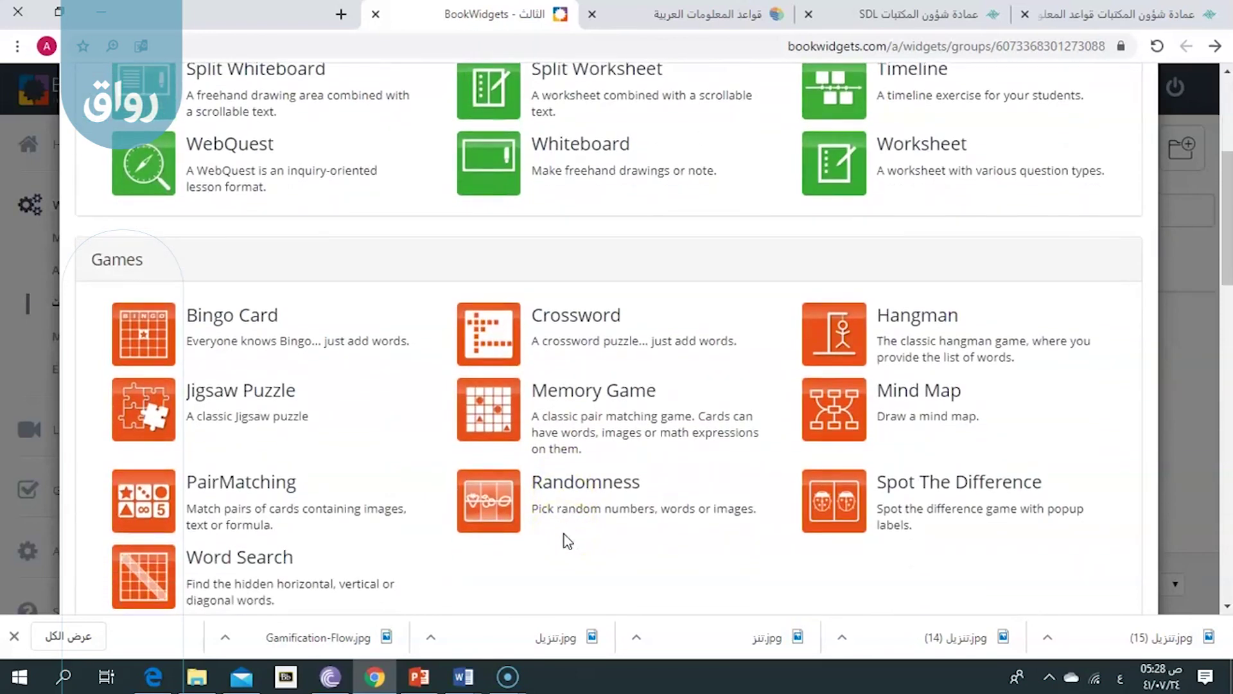
pyautogui.scroll(-1, 566, 537)
pyautogui.scroll(-3, 566, 536)
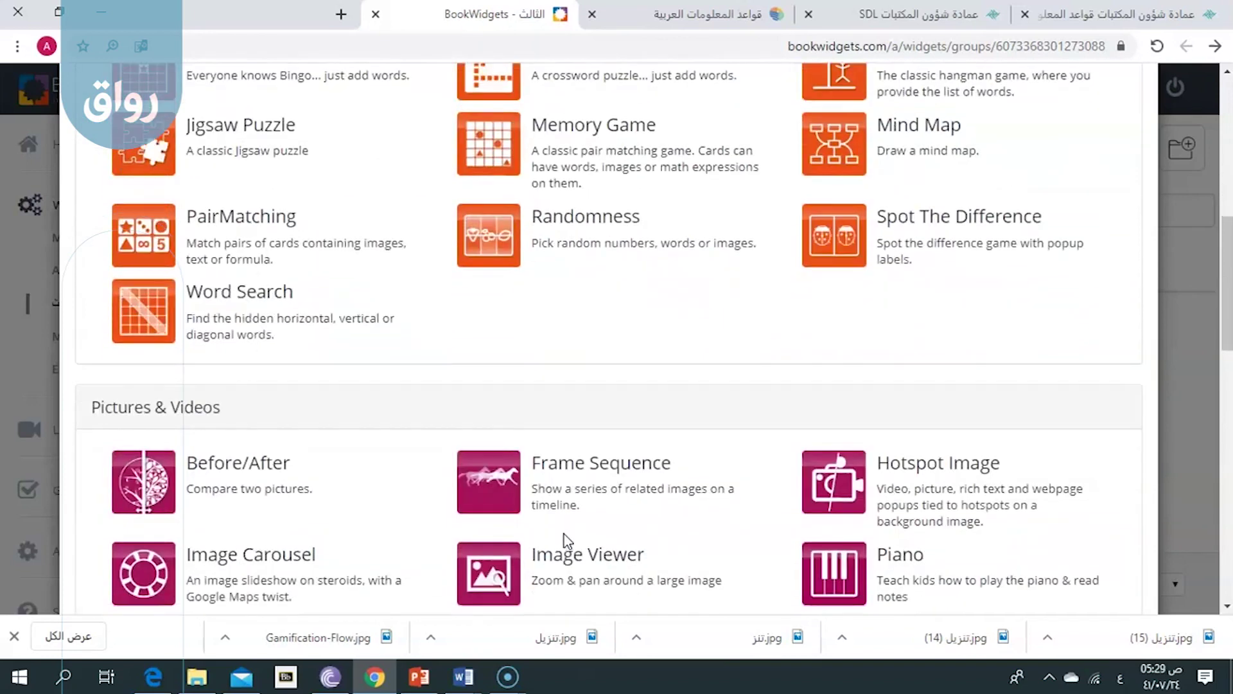
pyautogui.scroll(-2, 564, 537)
pyautogui.click(521, 632)
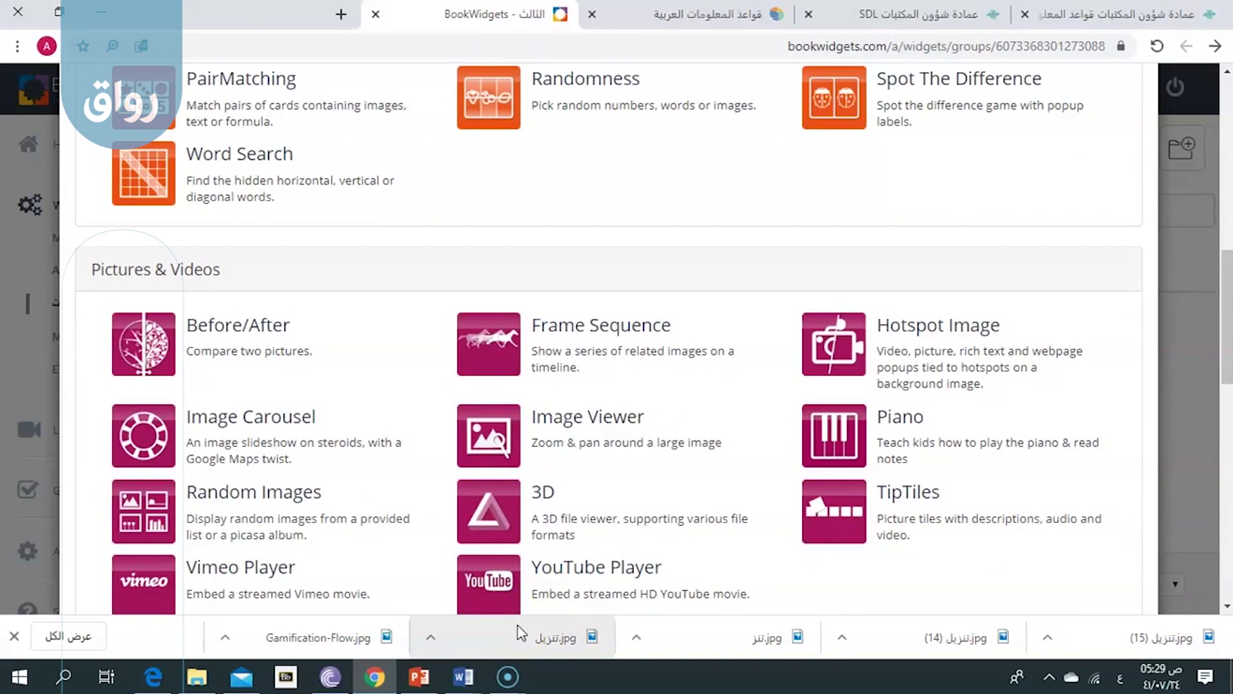
pyautogui.scroll(-4, 641, 509)
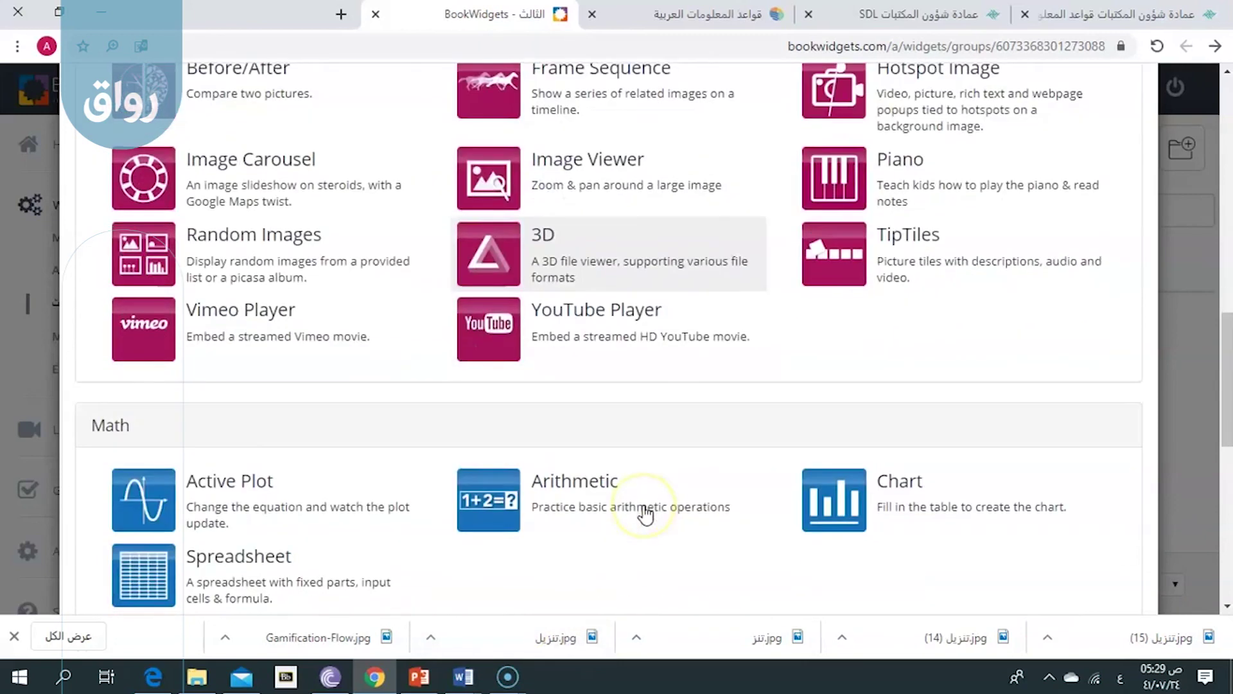
pyautogui.scroll(-4, 645, 514)
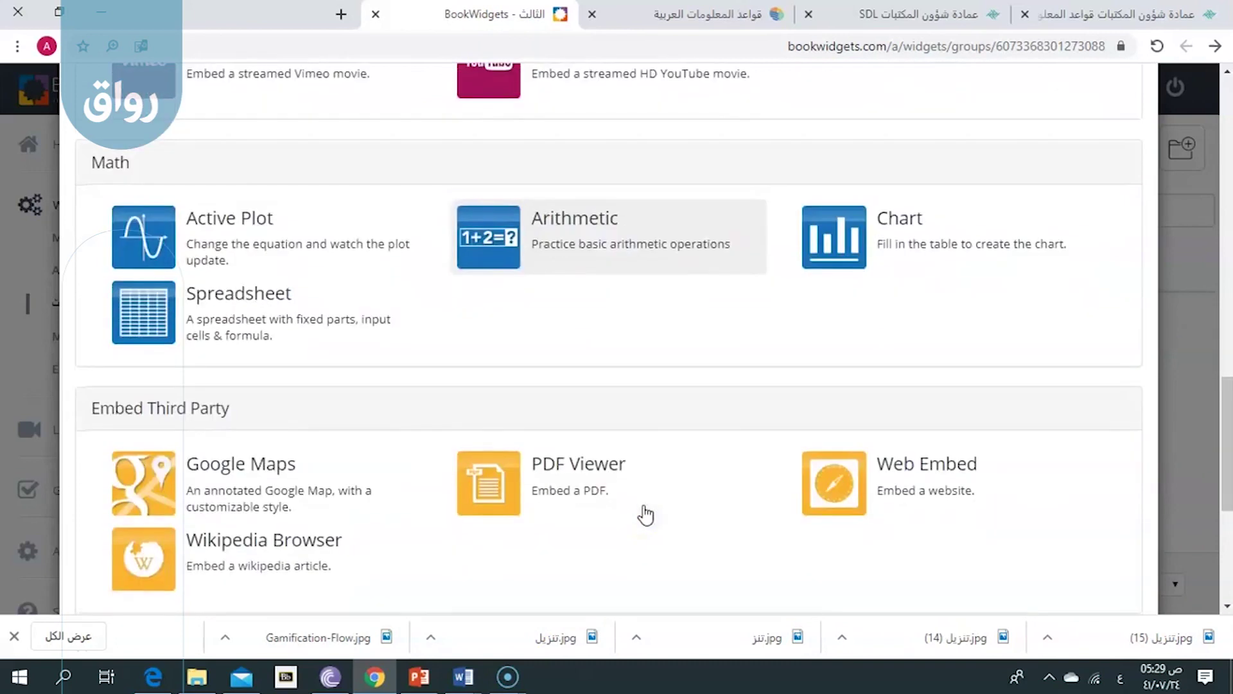
pyautogui.scroll(-2, 639, 498)
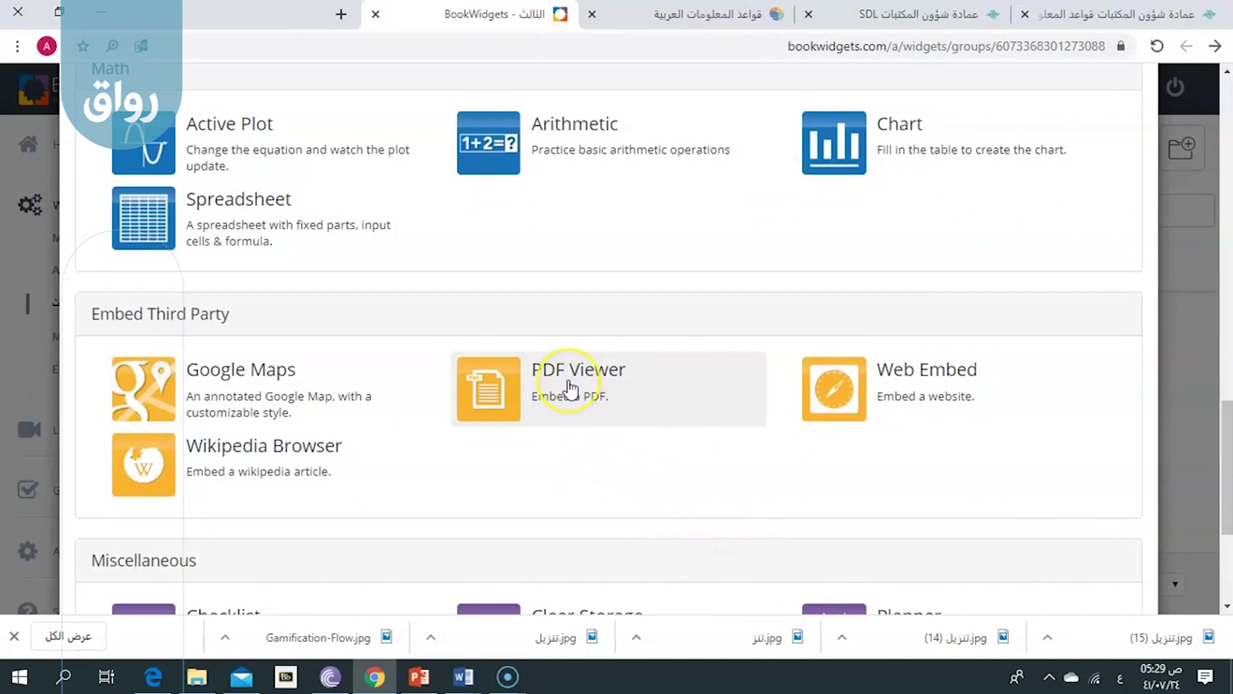
pyautogui.scroll(-4, 572, 303)
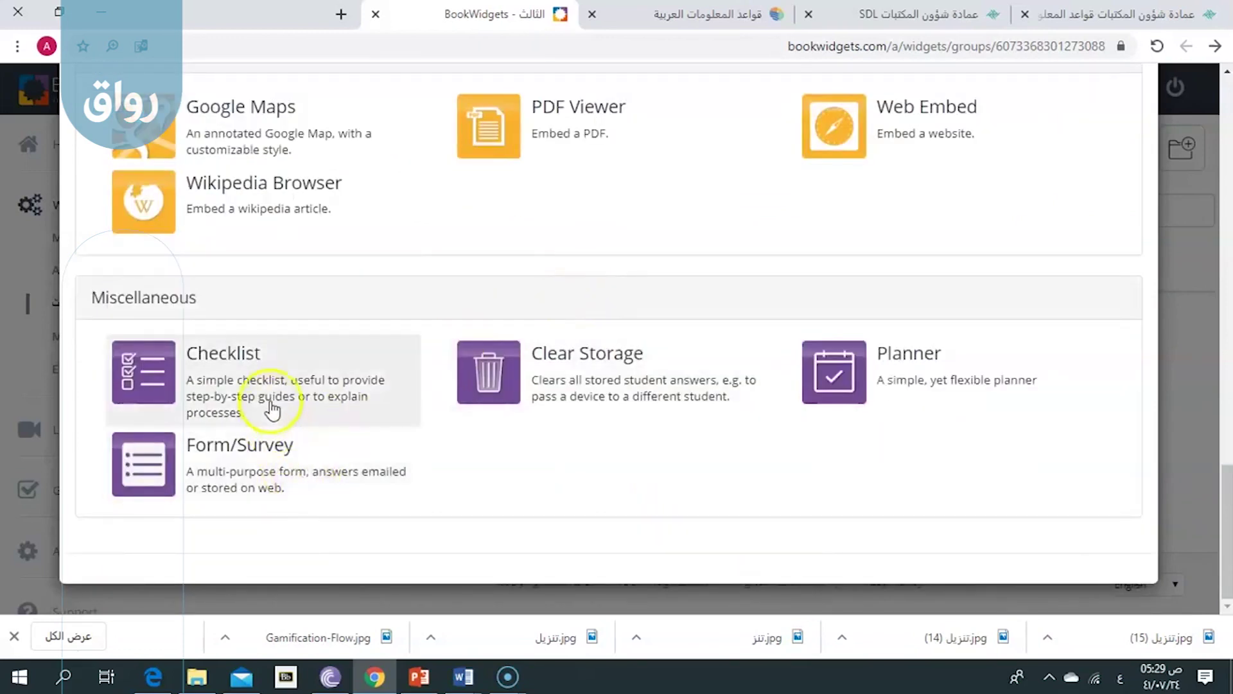
pyautogui.scroll(17, 907, 360)
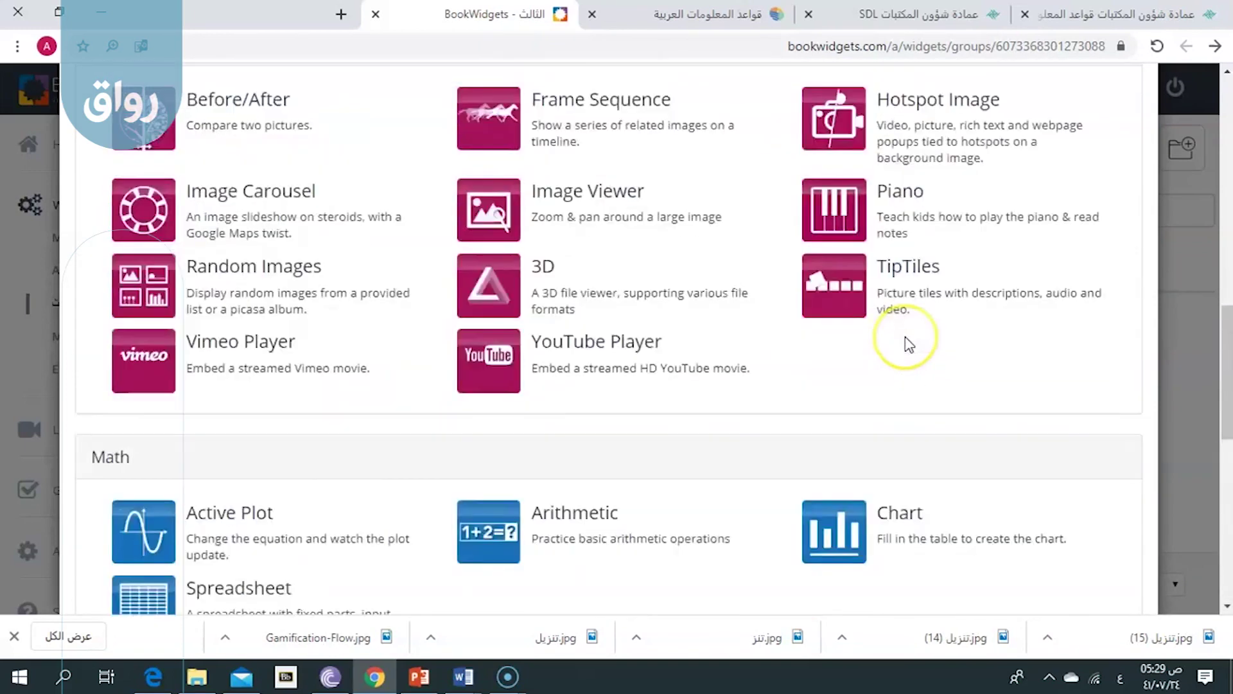
pyautogui.scroll(9, 909, 345)
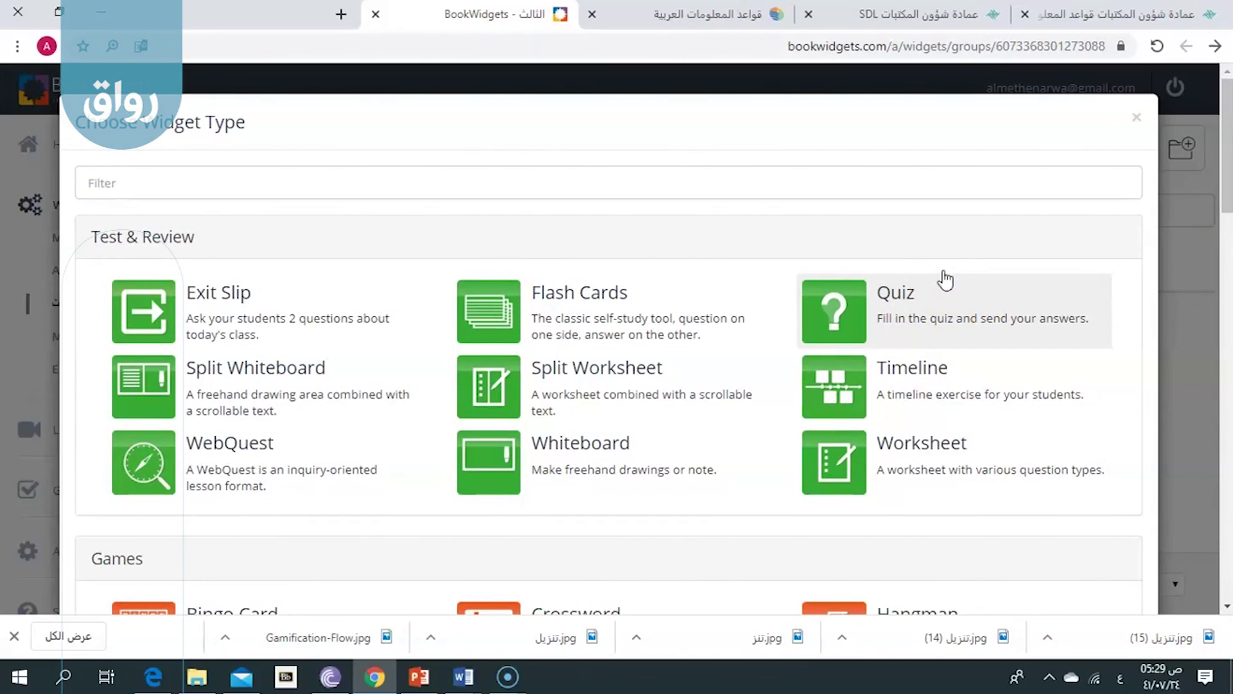
# Step: Choose Flash Cards as the widget type and add a first card
pyautogui.click(584, 301)
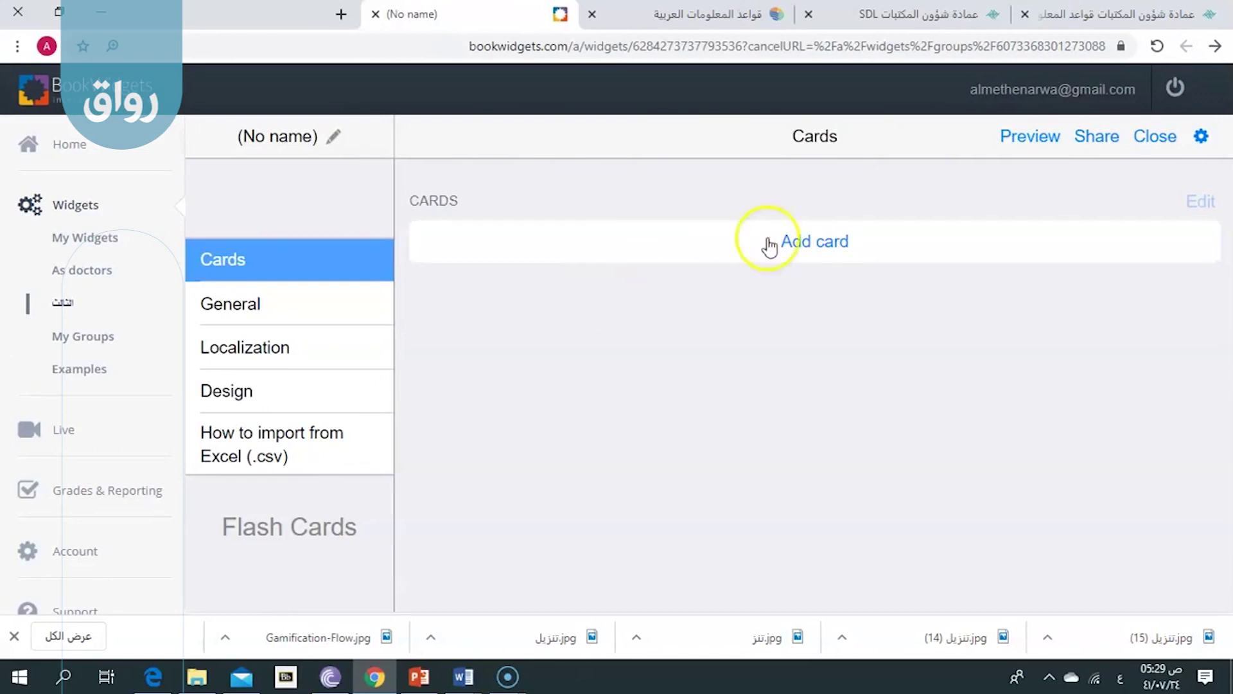
pyautogui.click(818, 249)
# Step: Fill in the card's front side with the term "تعريف الفلزات" and the title "الفلزات"
pyautogui.click(766, 228)
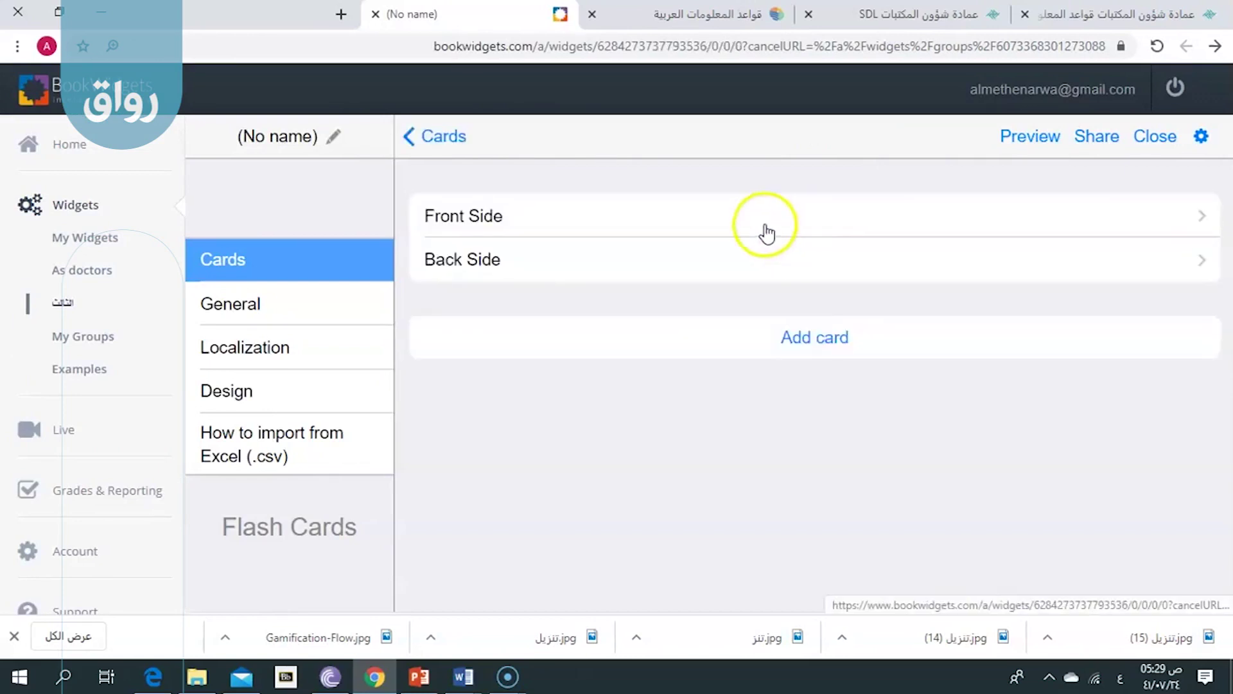
pyautogui.click(791, 273)
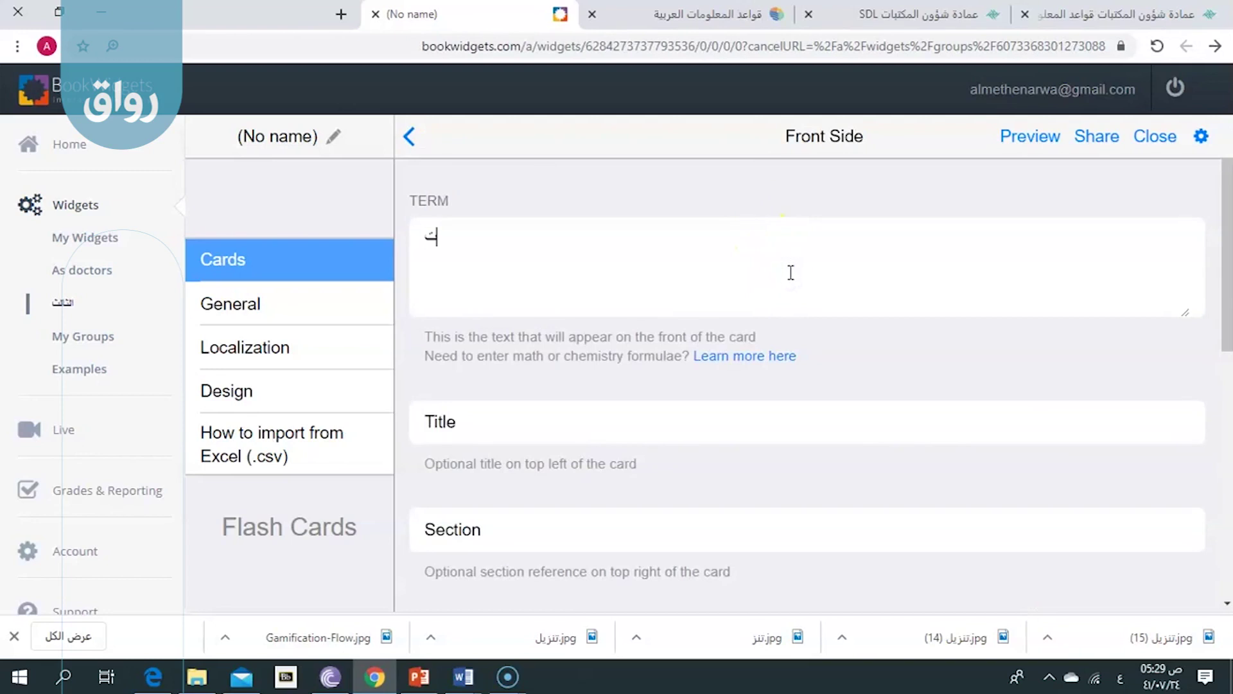
pyautogui.write('تعريف الفلزات')
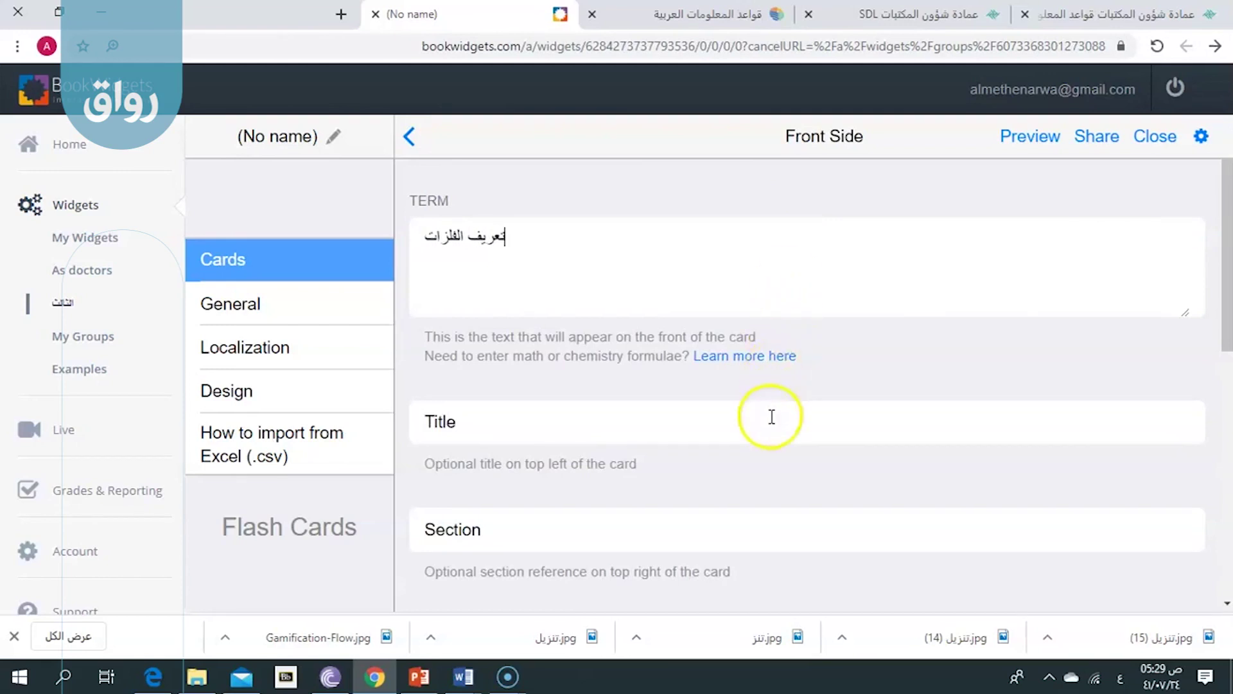
pyautogui.click(772, 417)
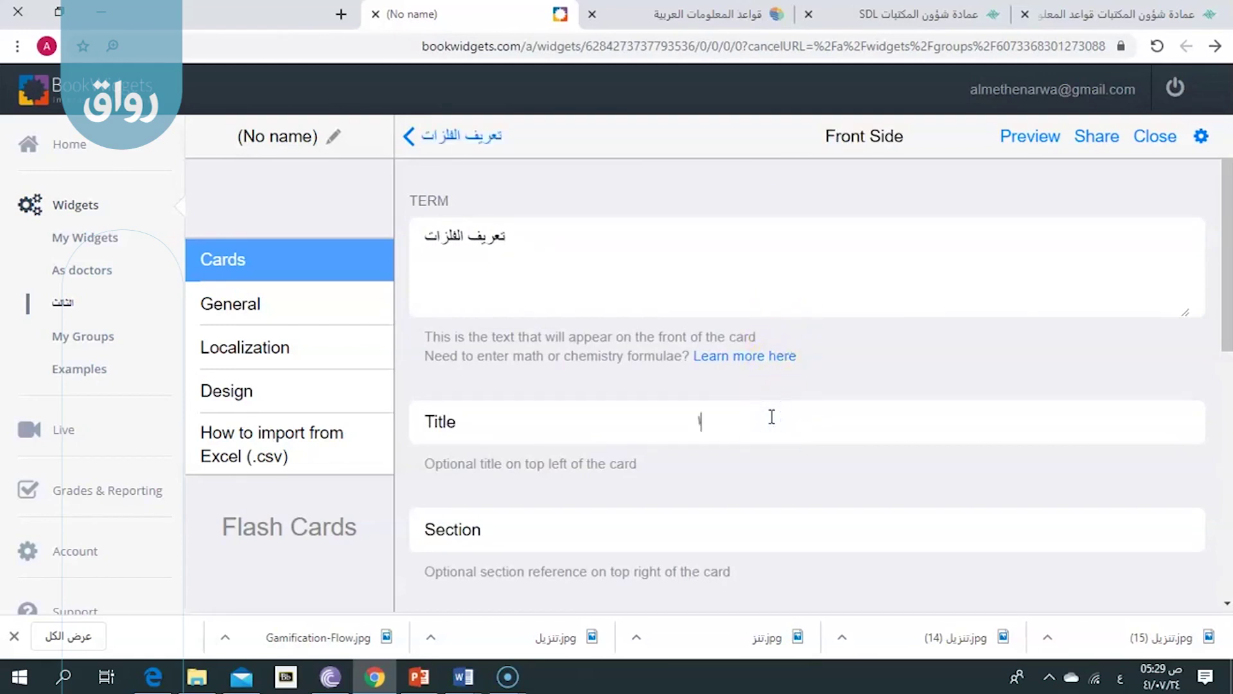
pyautogui.write('الفلزات')
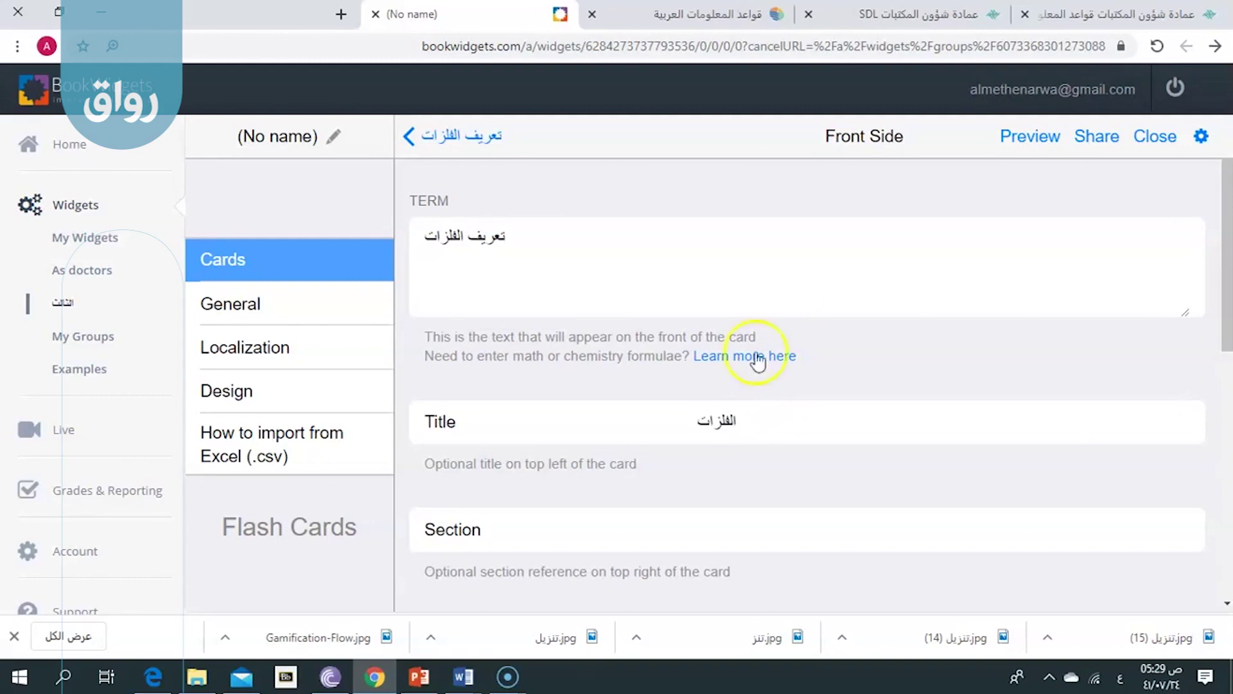
# Step: Fill in the first card's back side with the explanation "عناصر كيميائية...."
pyautogui.click(425, 136)
pyautogui.click(762, 267)
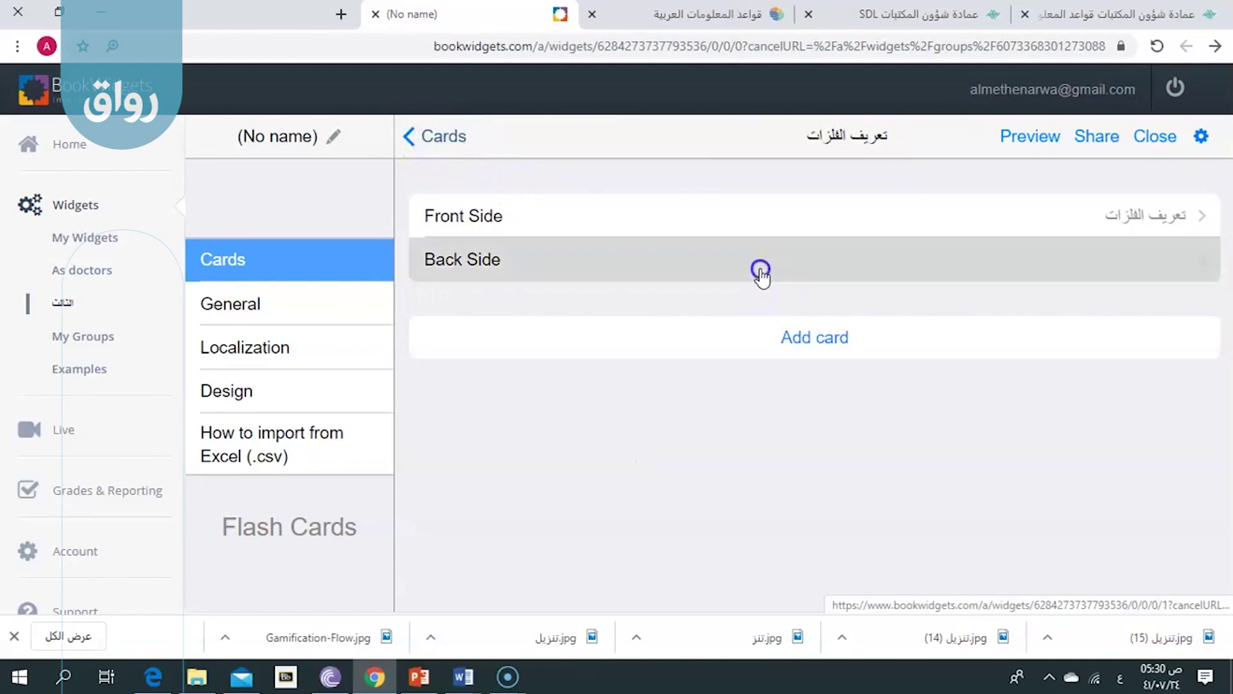
pyautogui.click(762, 268)
pyautogui.write('عناصر كيما')
pyautogui.press('BackSpace')
pyautogui.write('ي')
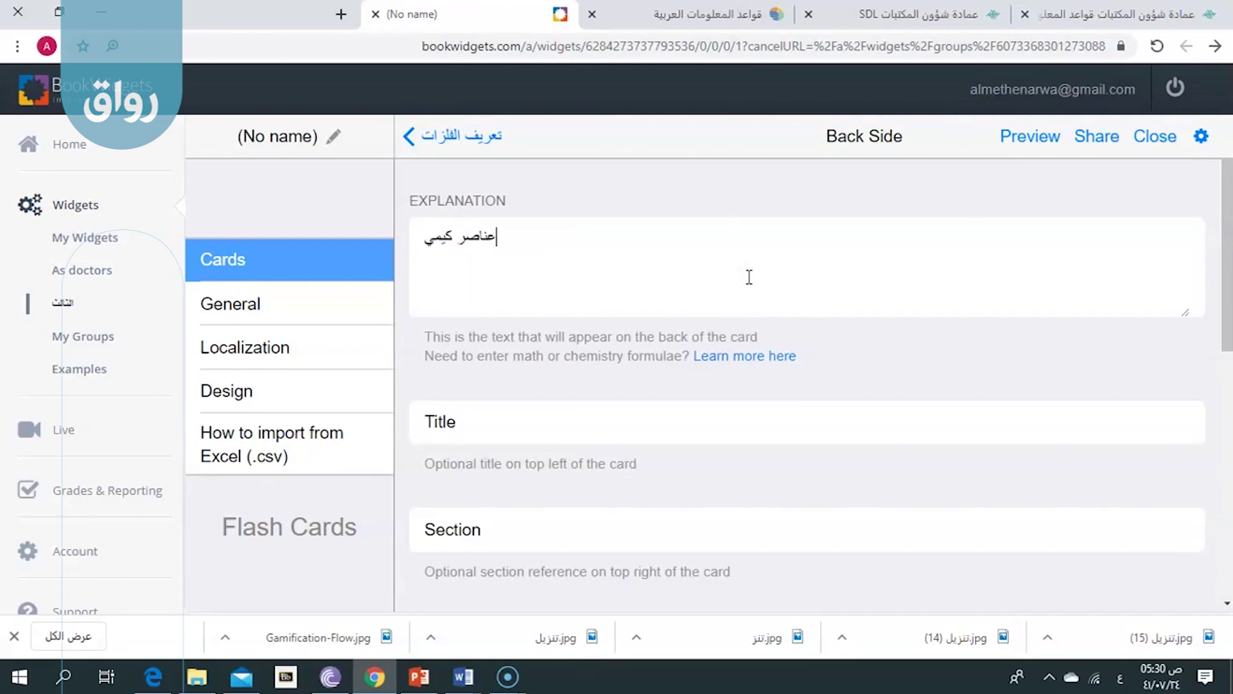
pyautogui.write('ائية....')
pyautogui.click(450, 126)
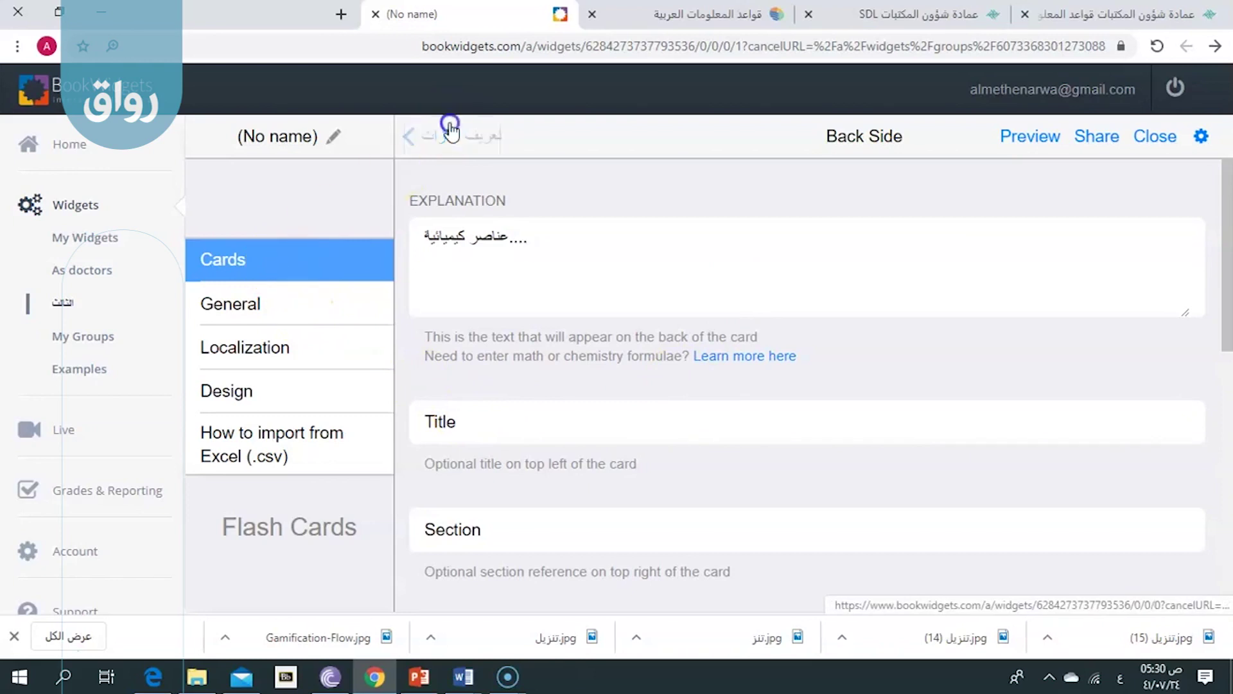
# Step: Add a second card and give its front side the term "خصائص الفلزات" and the title "الفلزات"
pyautogui.click(807, 337)
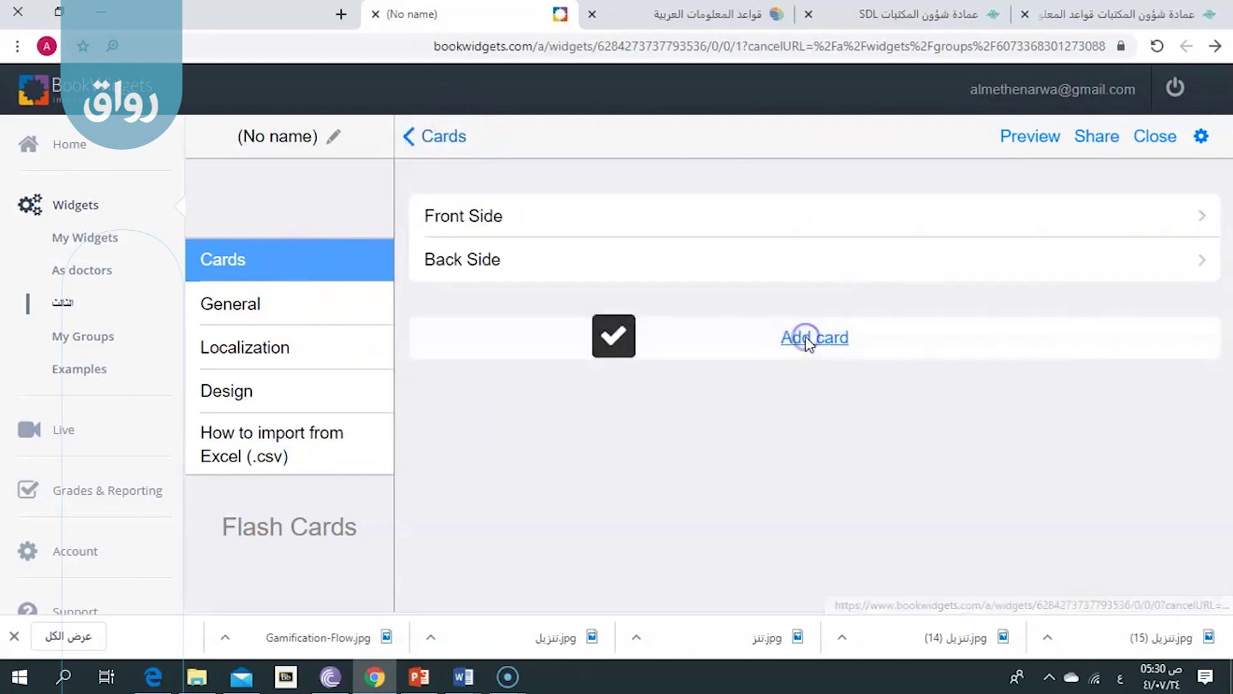
pyautogui.click(760, 228)
pyautogui.click(760, 246)
pyautogui.write('خصائص الفلزات')
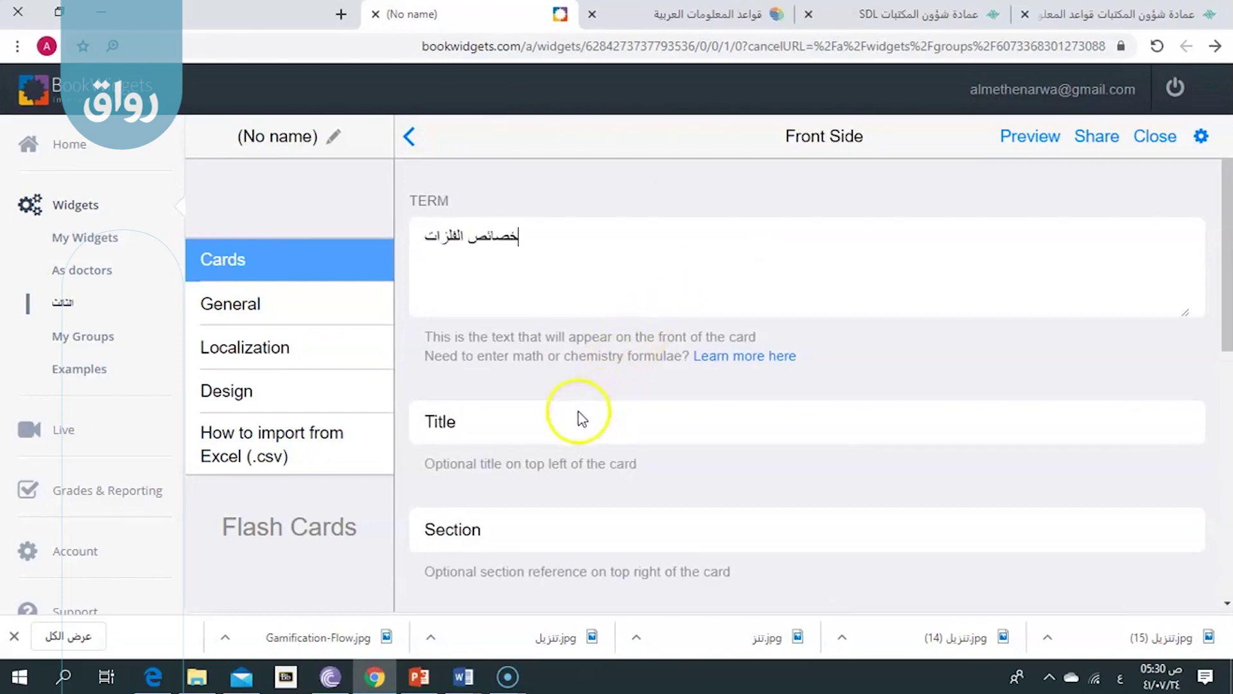
pyautogui.click(581, 419)
pyautogui.write('الفلزات')
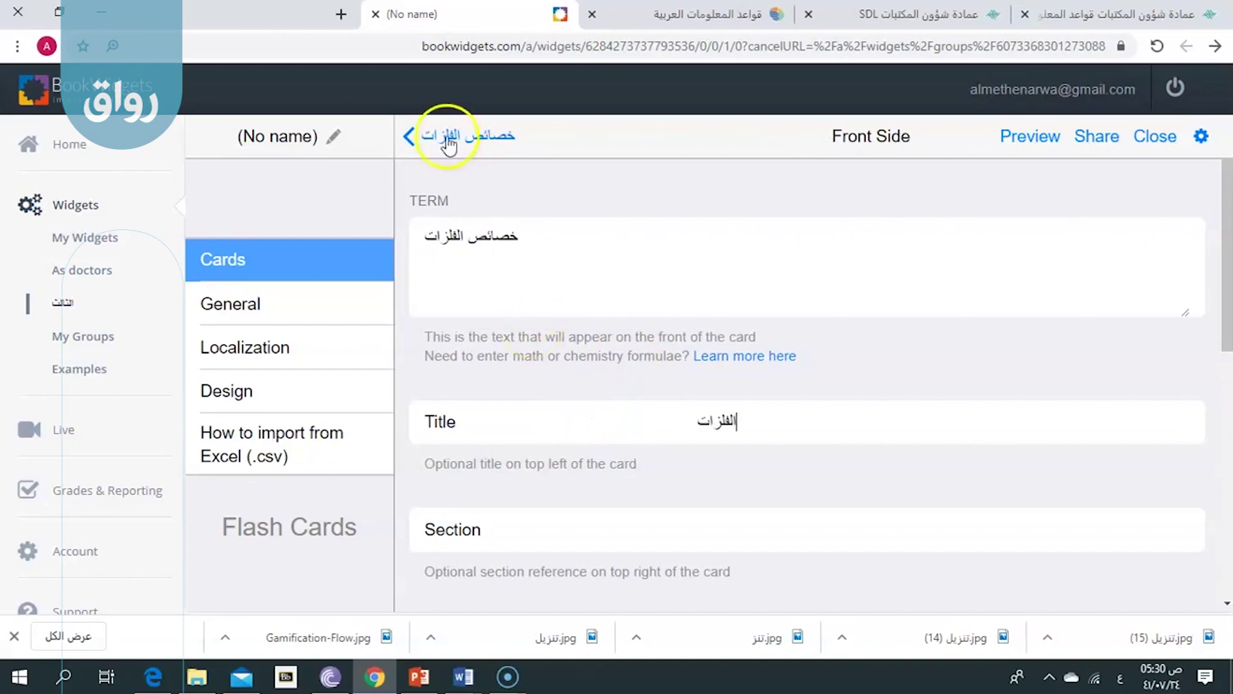
# Step: Fill in the second card's back side with the explanation "تتميز بلمعانها"
pyautogui.click(448, 145)
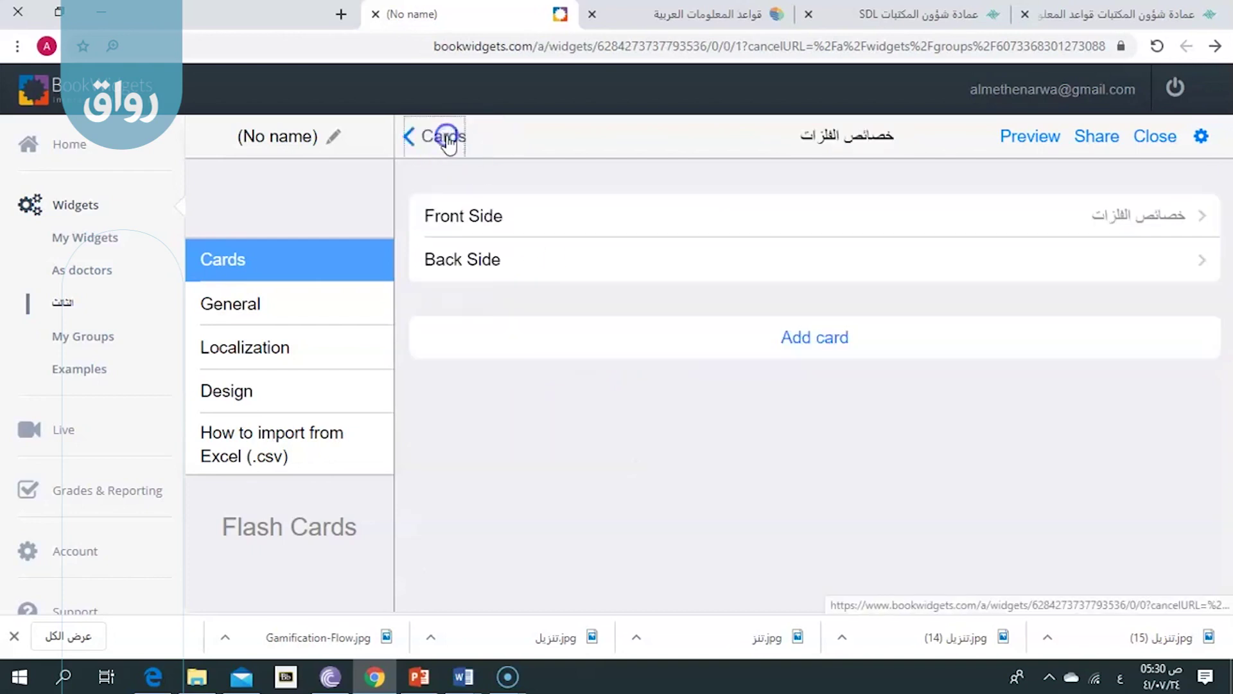
pyautogui.click(564, 284)
pyautogui.click(612, 287)
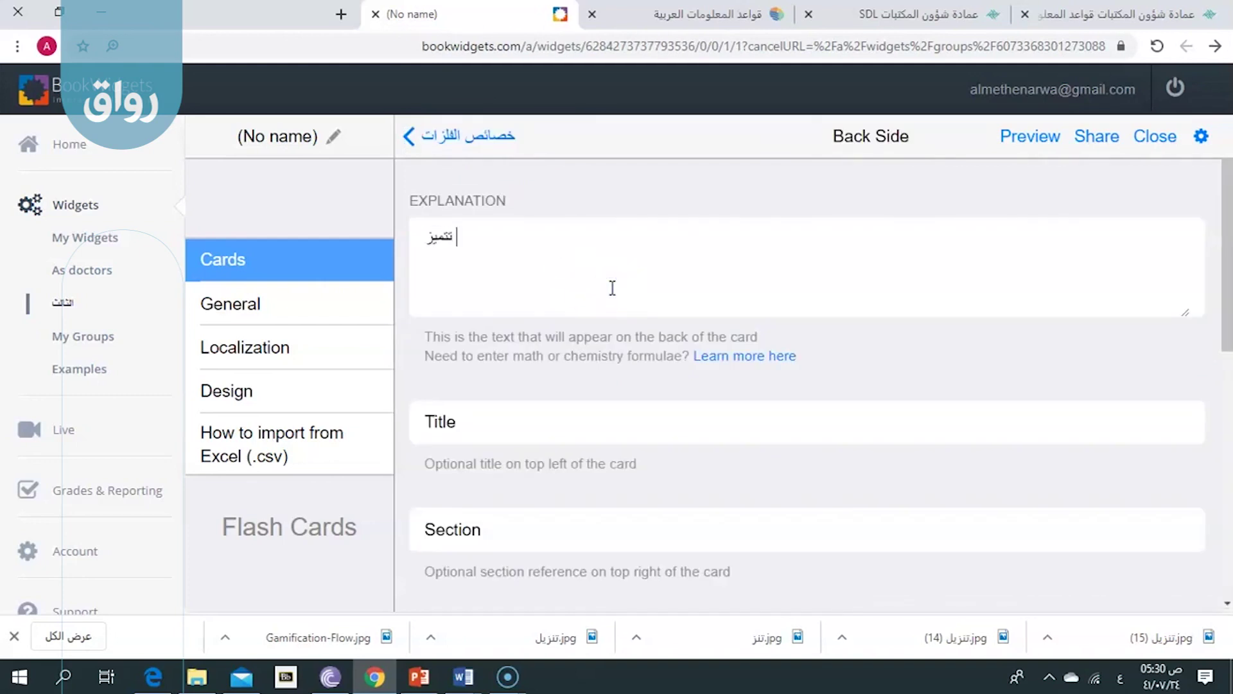
pyautogui.write('تتميز بلمعانها')
# Step: Preview the flash cards as a student, flipping the first card in both study and practice modes
pyautogui.click(1032, 137)
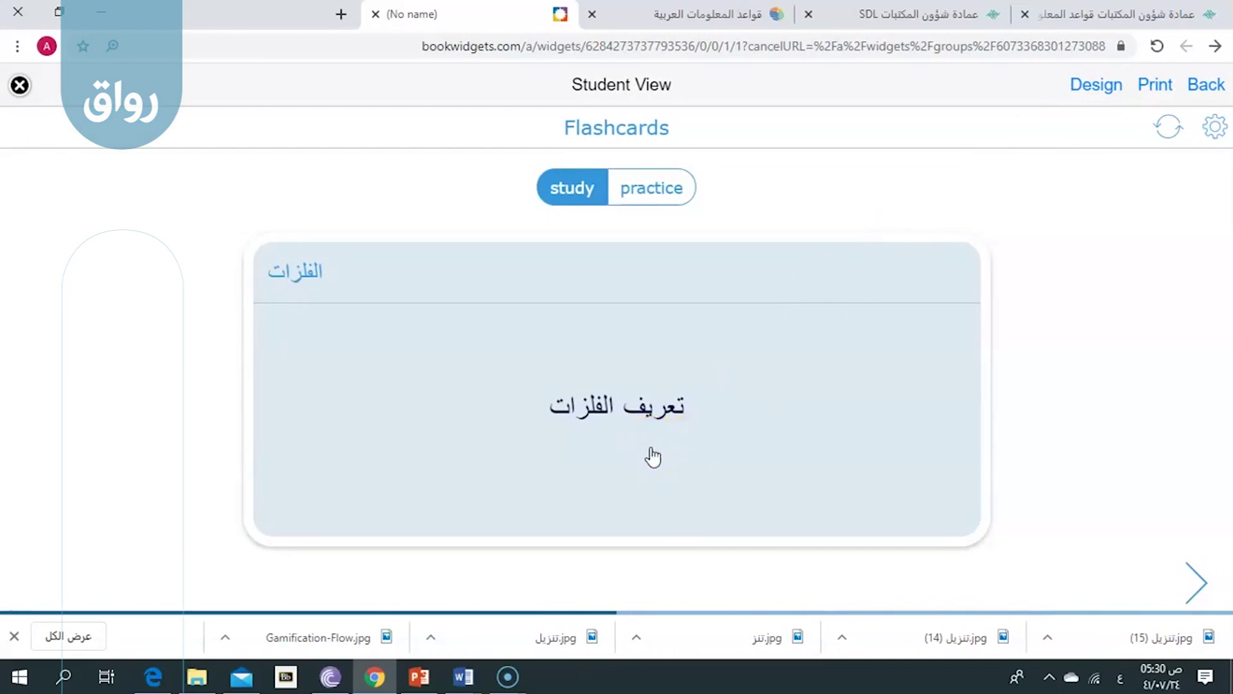
pyautogui.click(653, 457)
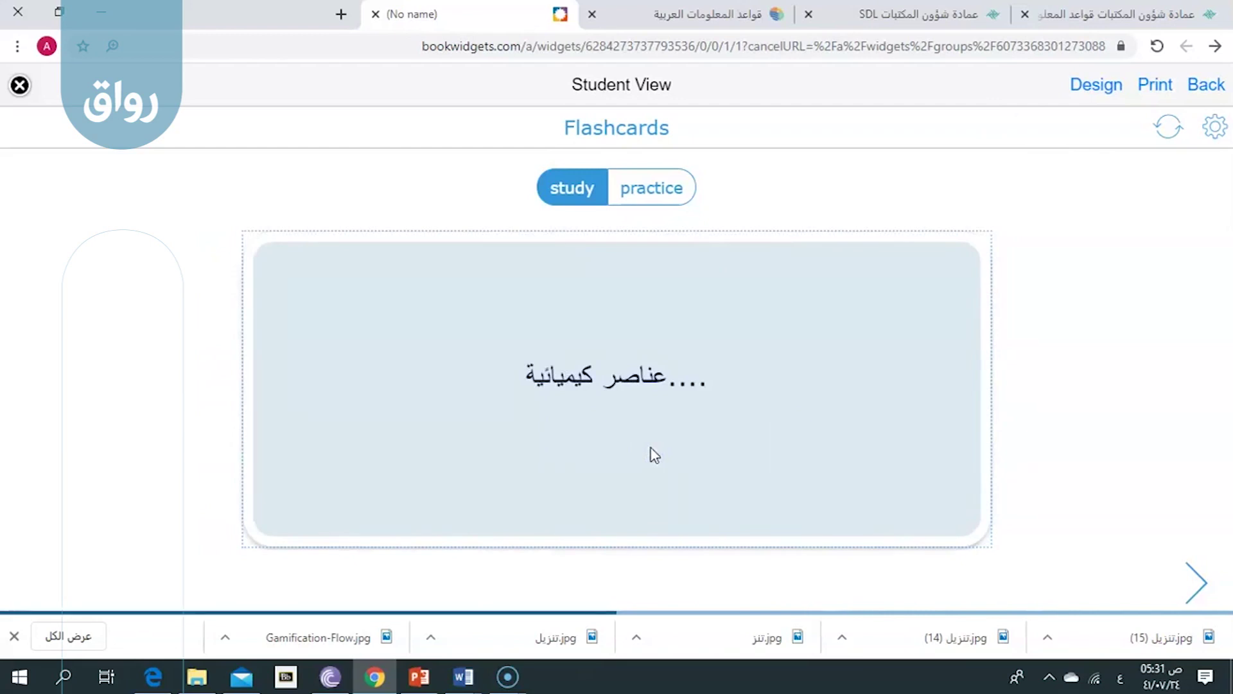
pyautogui.click(642, 204)
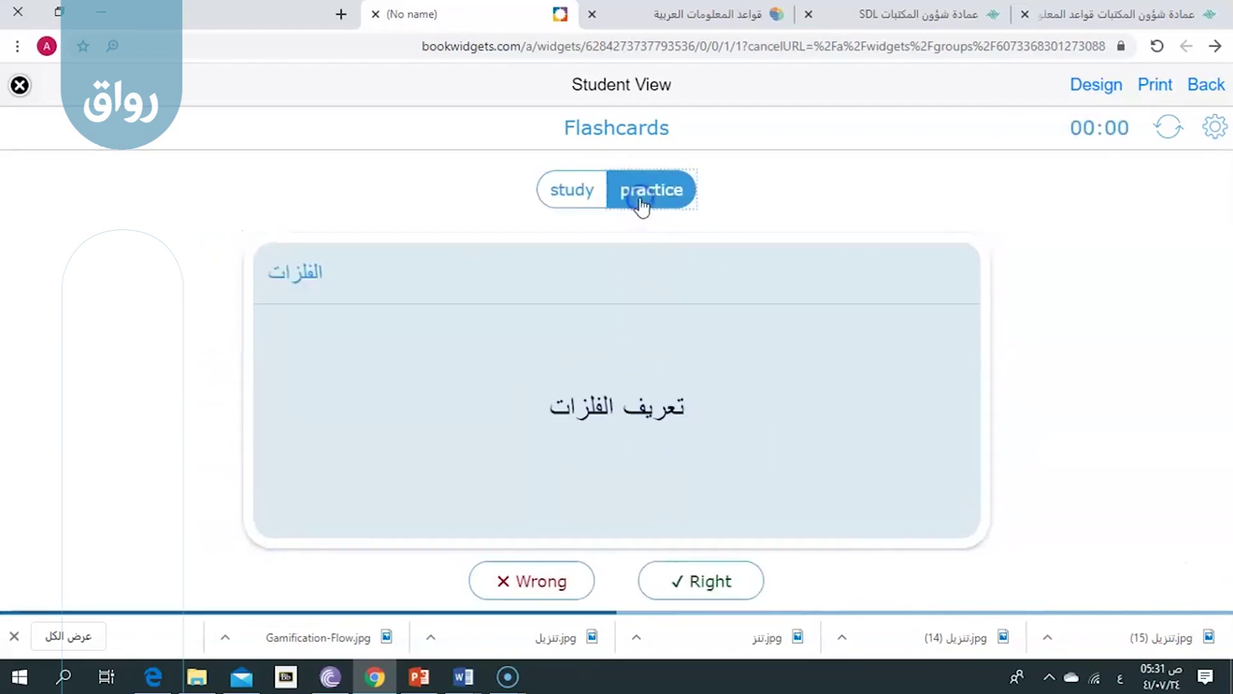
pyautogui.click(583, 411)
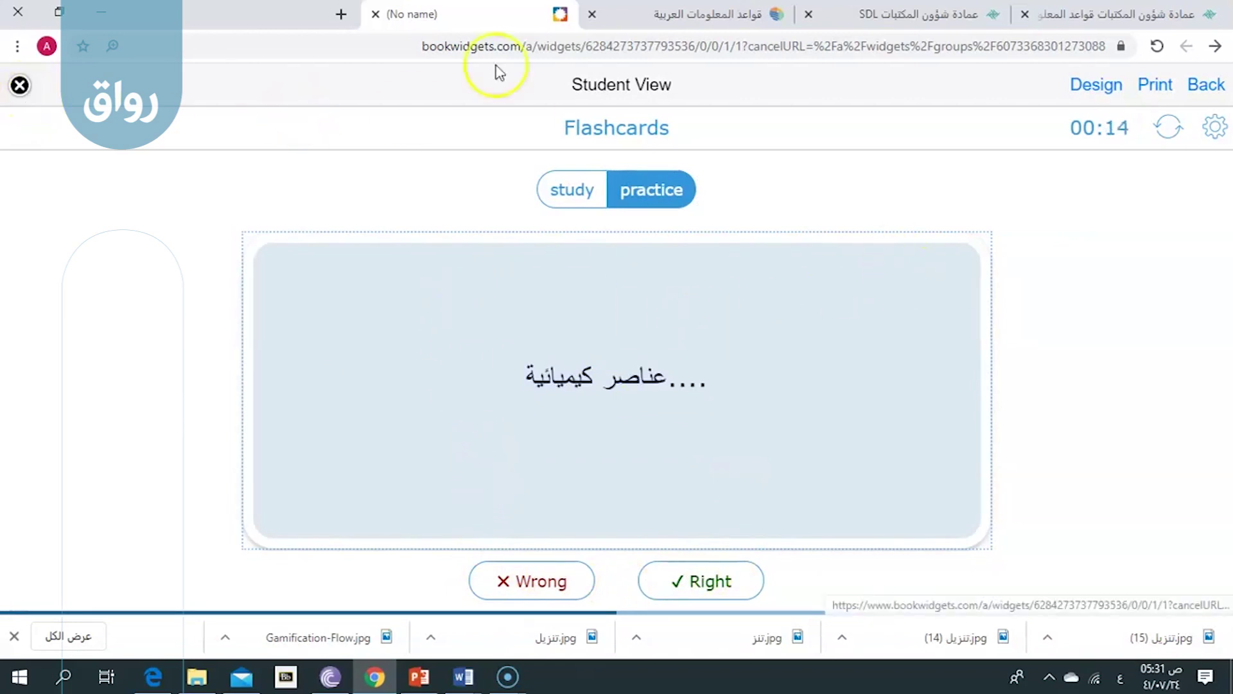
pyautogui.click(1211, 90)
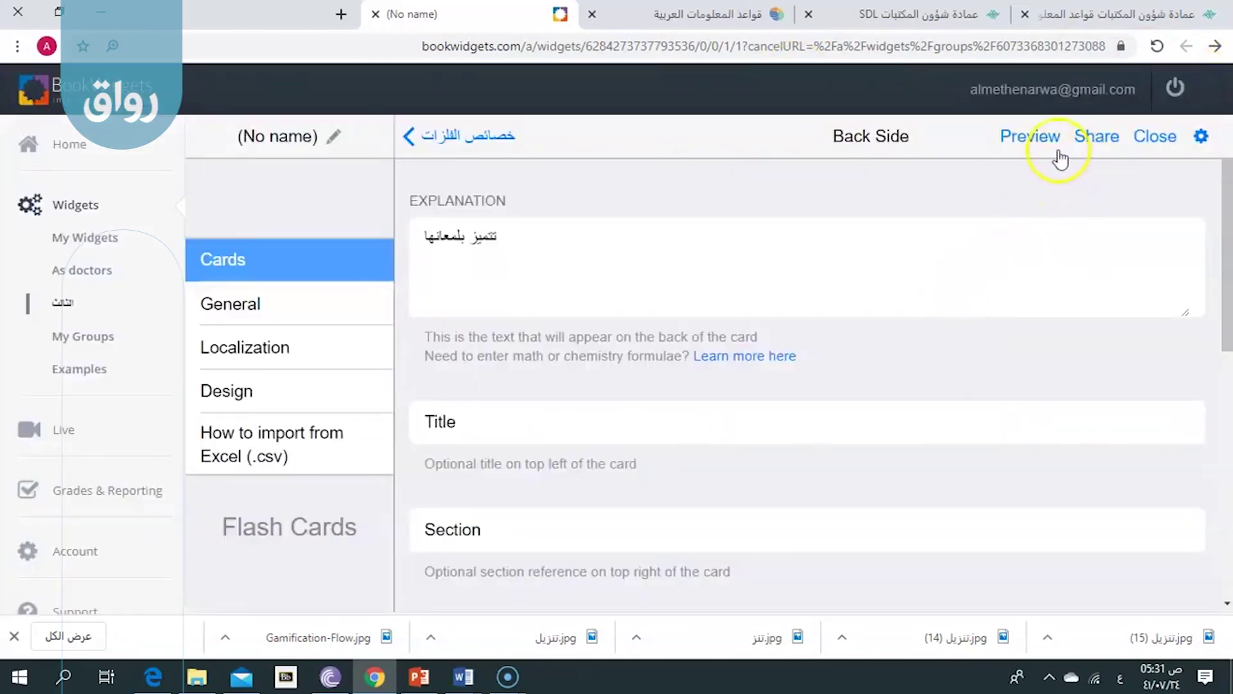
# Step: Review the Flash Cards widget's sharing options, highlighting its student link and its shortcode
pyautogui.click(1085, 137)
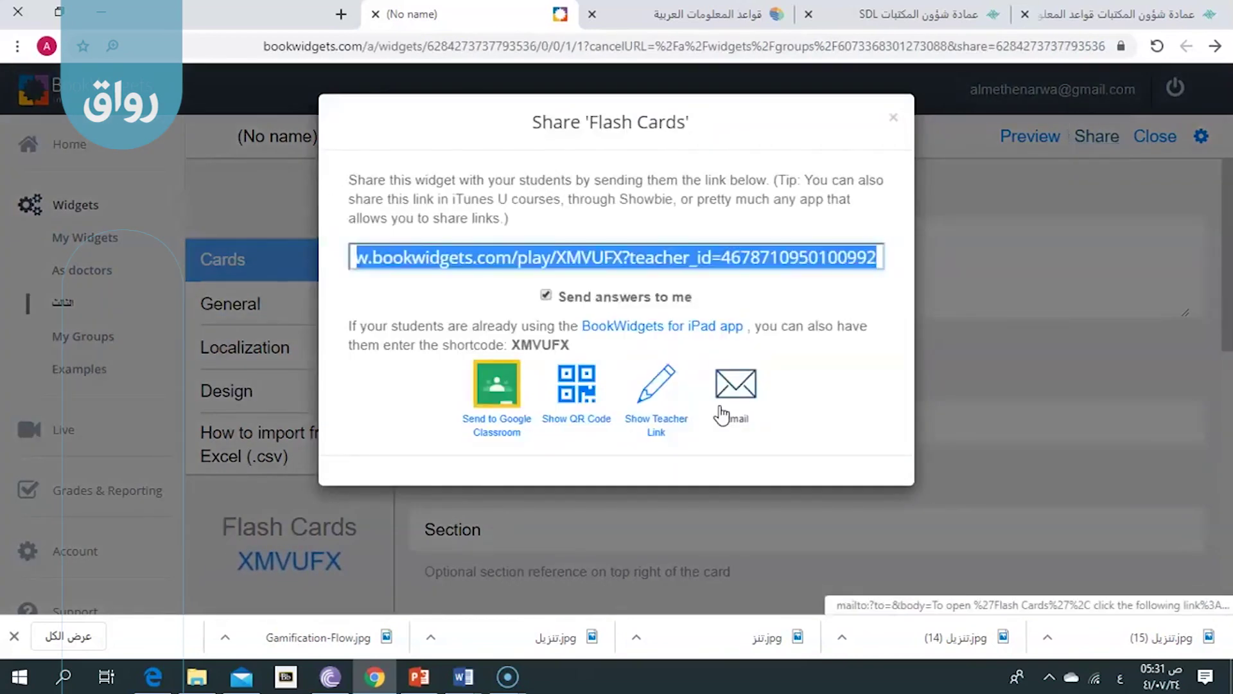
pyautogui.click(411, 256)
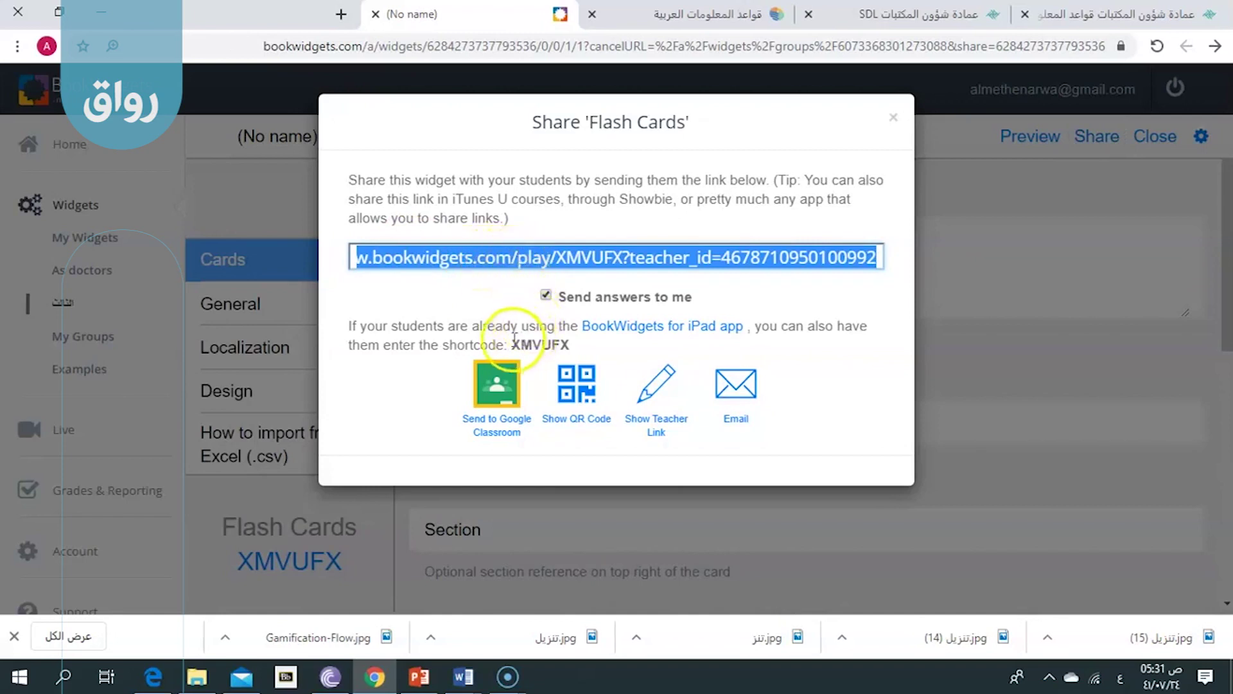
pyautogui.moveTo(512, 344); pyautogui.dragTo(582, 347)
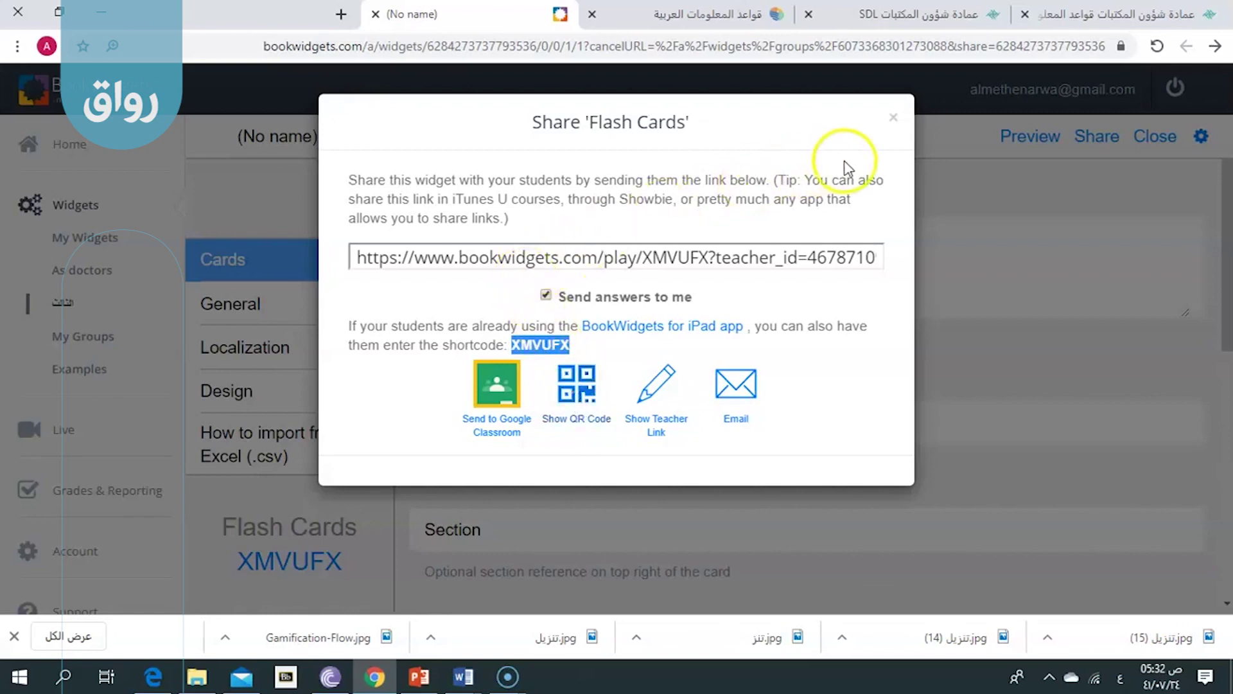
pyautogui.click(893, 121)
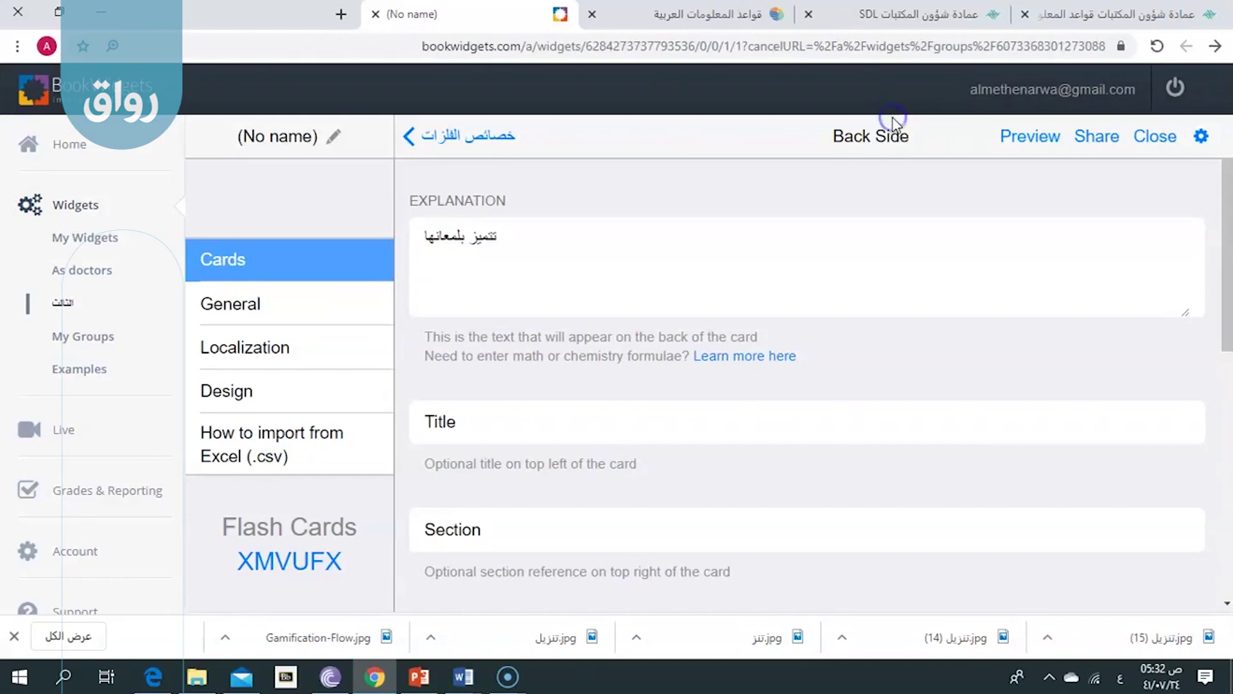
# Step: Close the Flash Cards editor and view the actions available for the widget in the group's list
pyautogui.click(1178, 136)
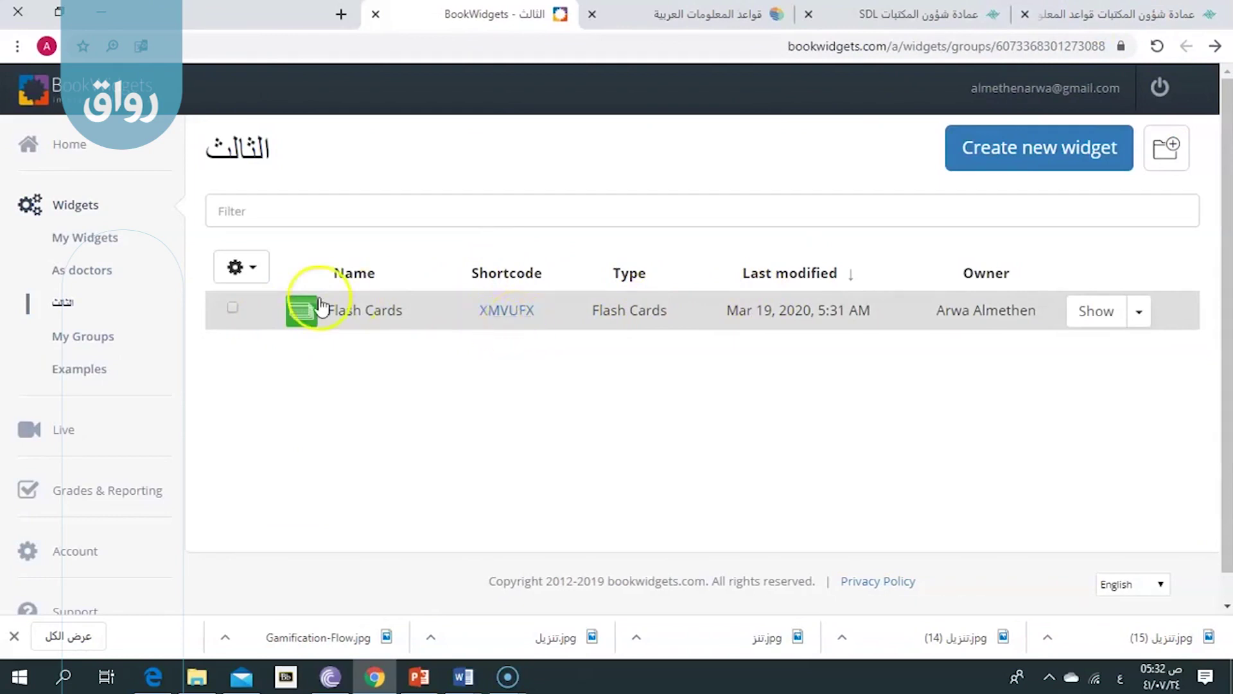
pyautogui.click(1138, 313)
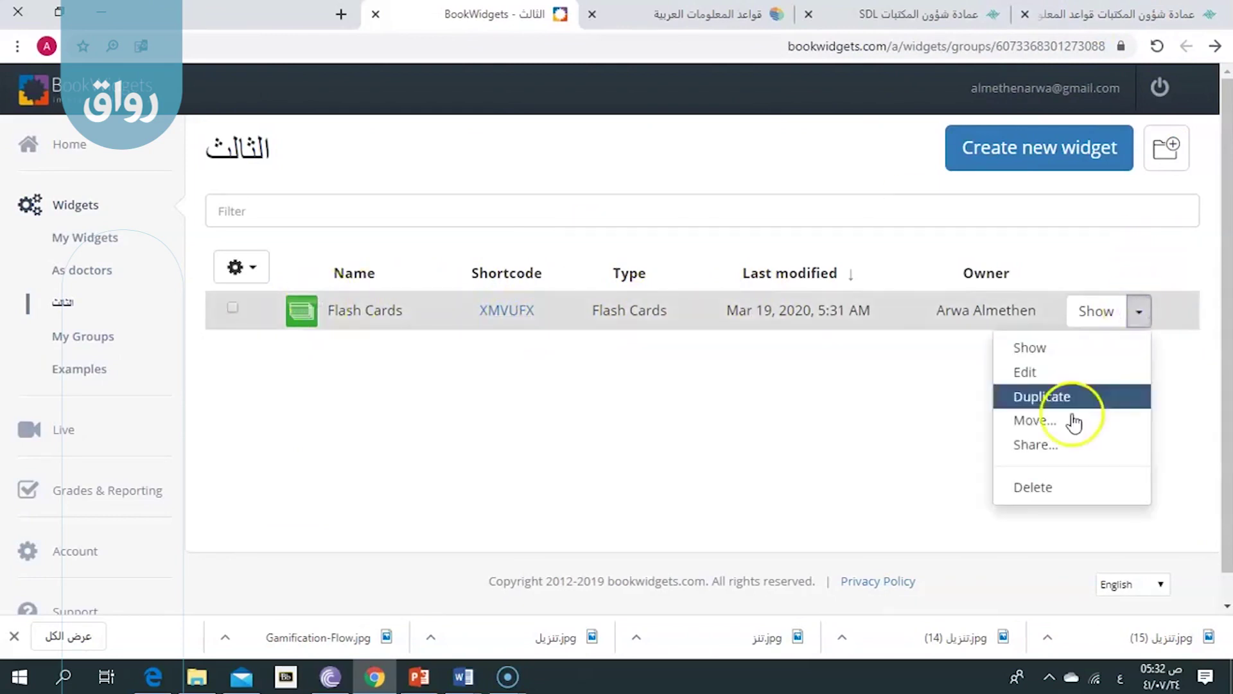
pyautogui.click(1051, 373)
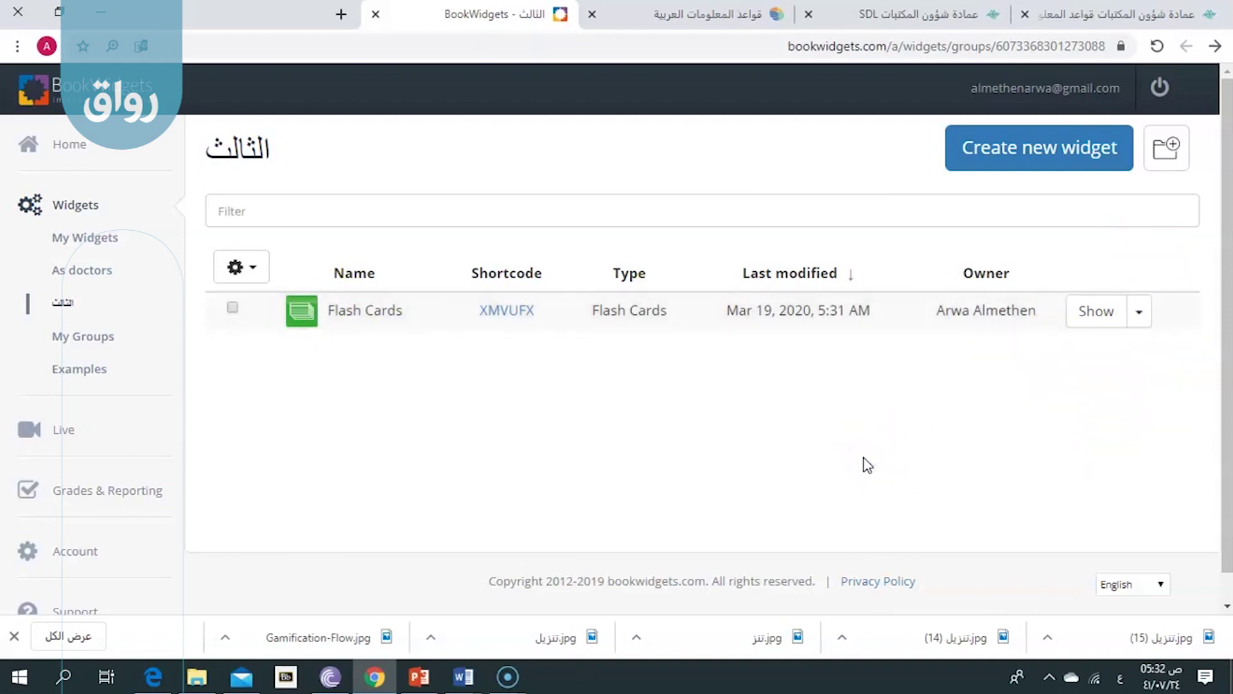
# Step: Create a new Crossword widget from the Games category in the group "الثالث"
pyautogui.click(1013, 149)
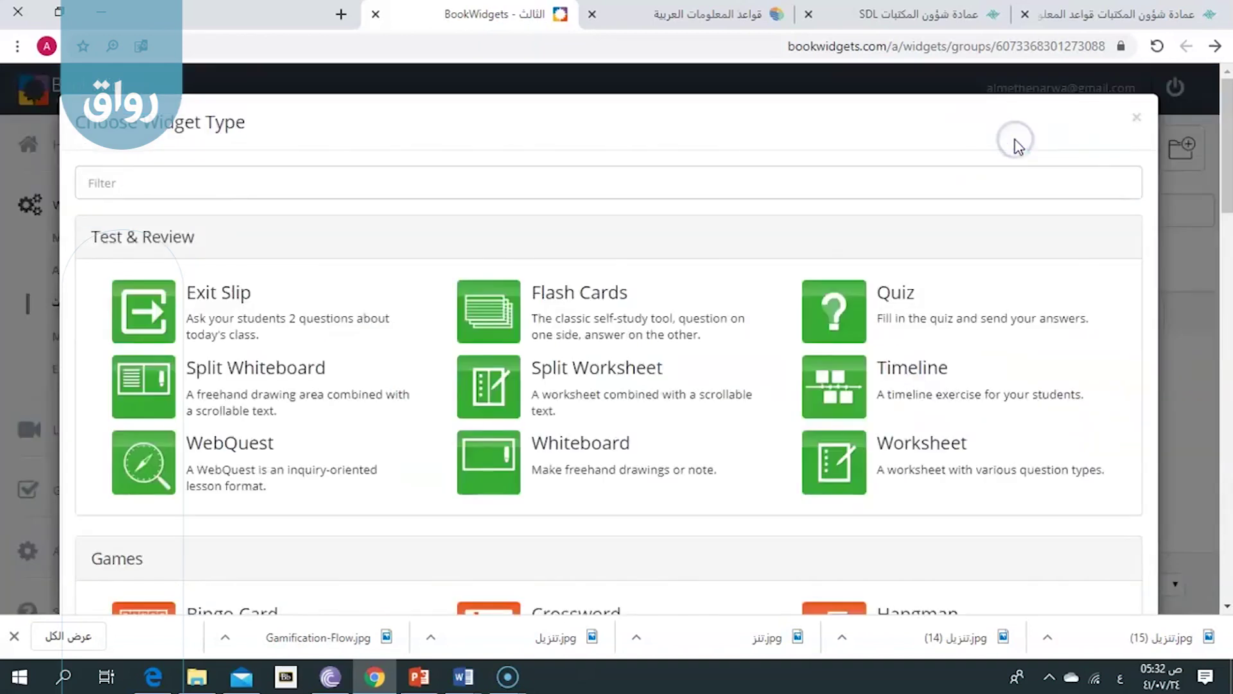
pyautogui.click(704, 452)
pyautogui.scroll(-6, 704, 452)
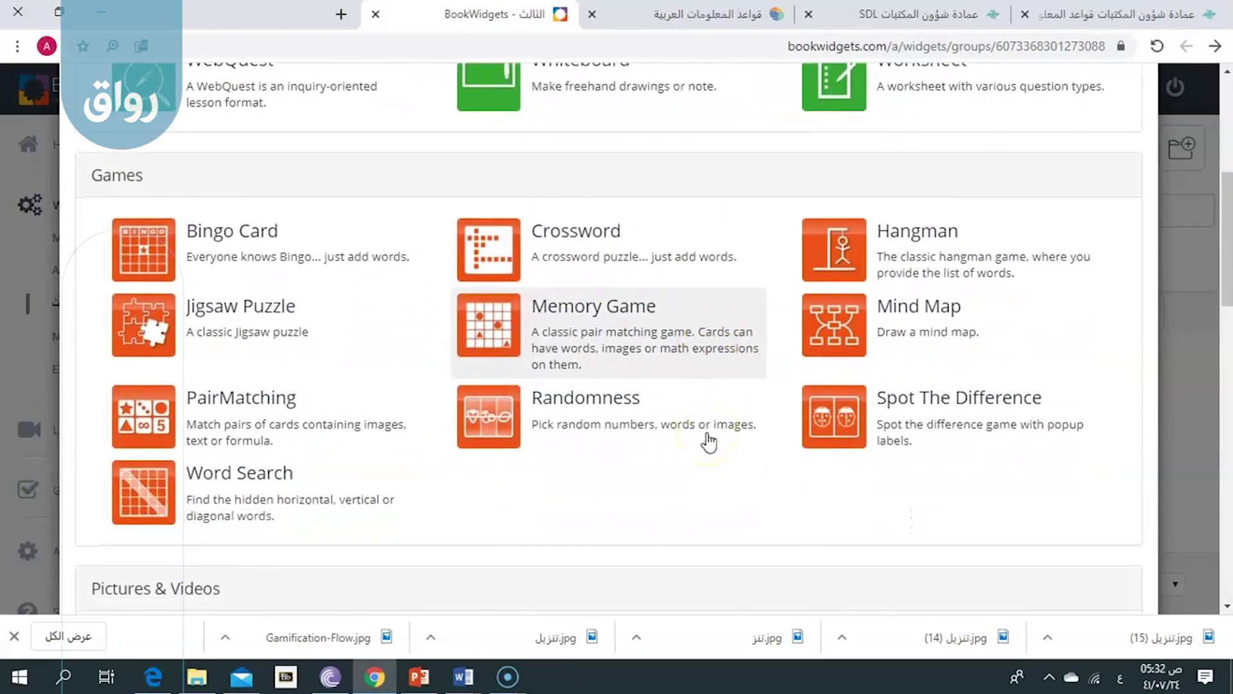
pyautogui.click(575, 255)
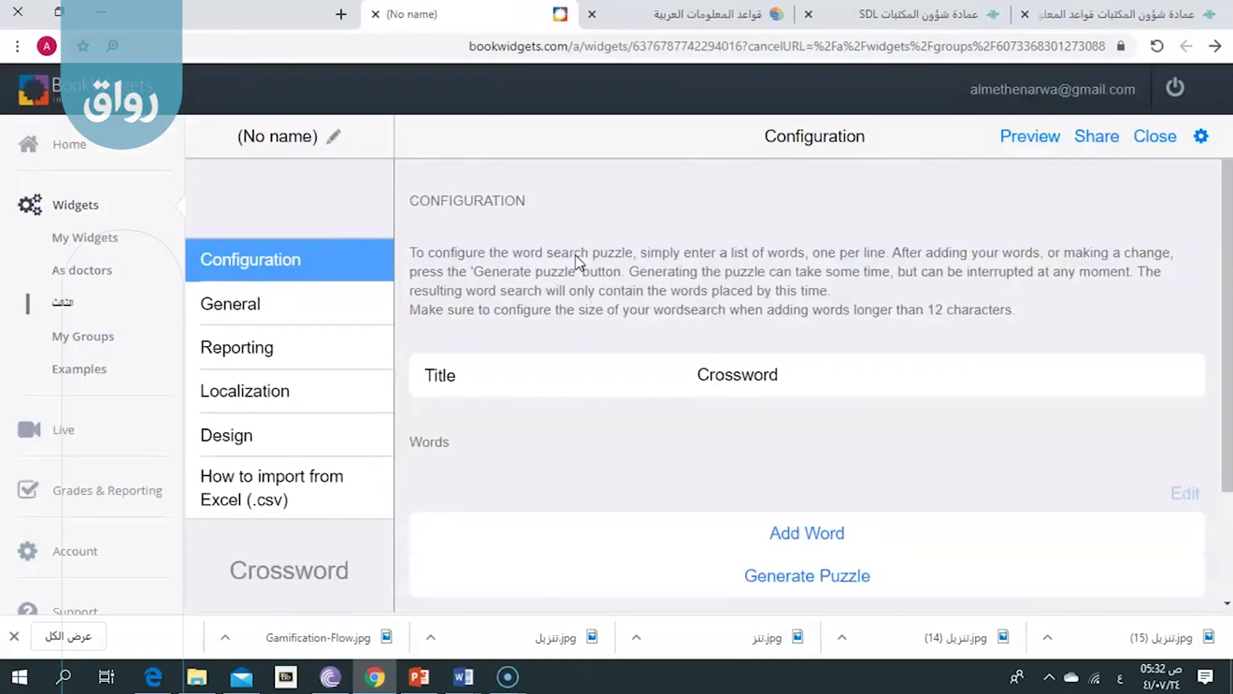
# Step: Replace the crossword's default title with "تعاريف"
pyautogui.doubleClick(706, 361)
pyautogui.press('BackSpace')
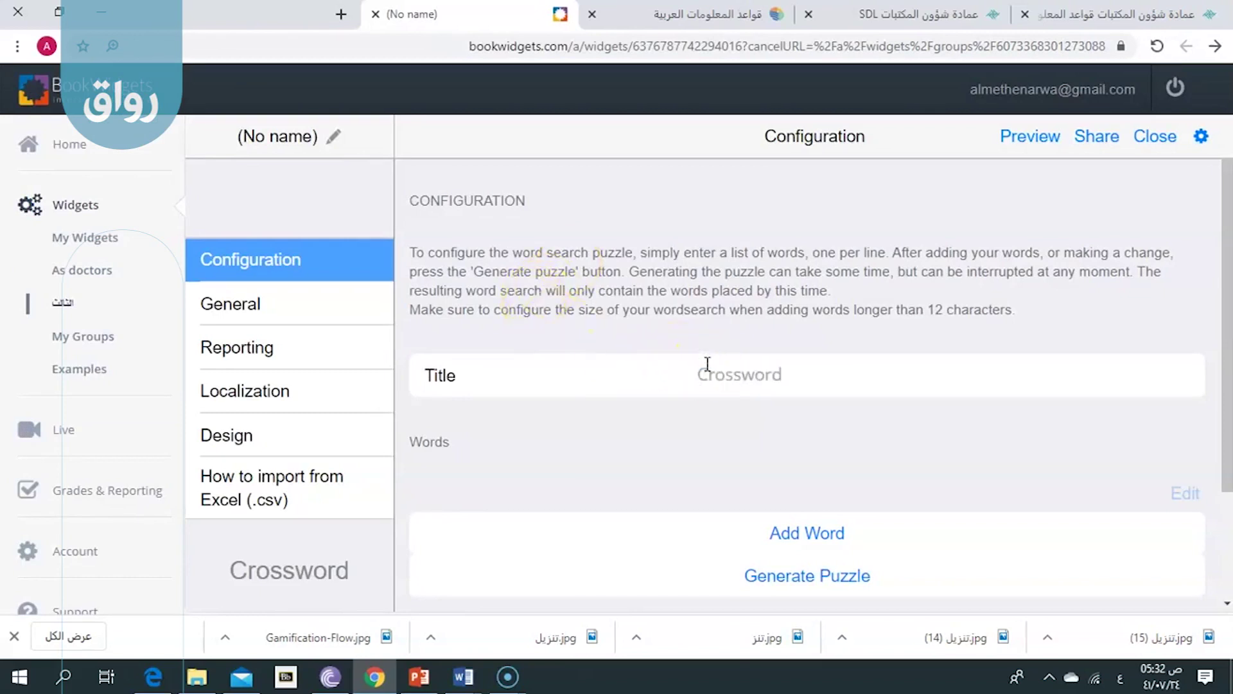
pyautogui.write('ك')
pyautogui.write('عاريف')
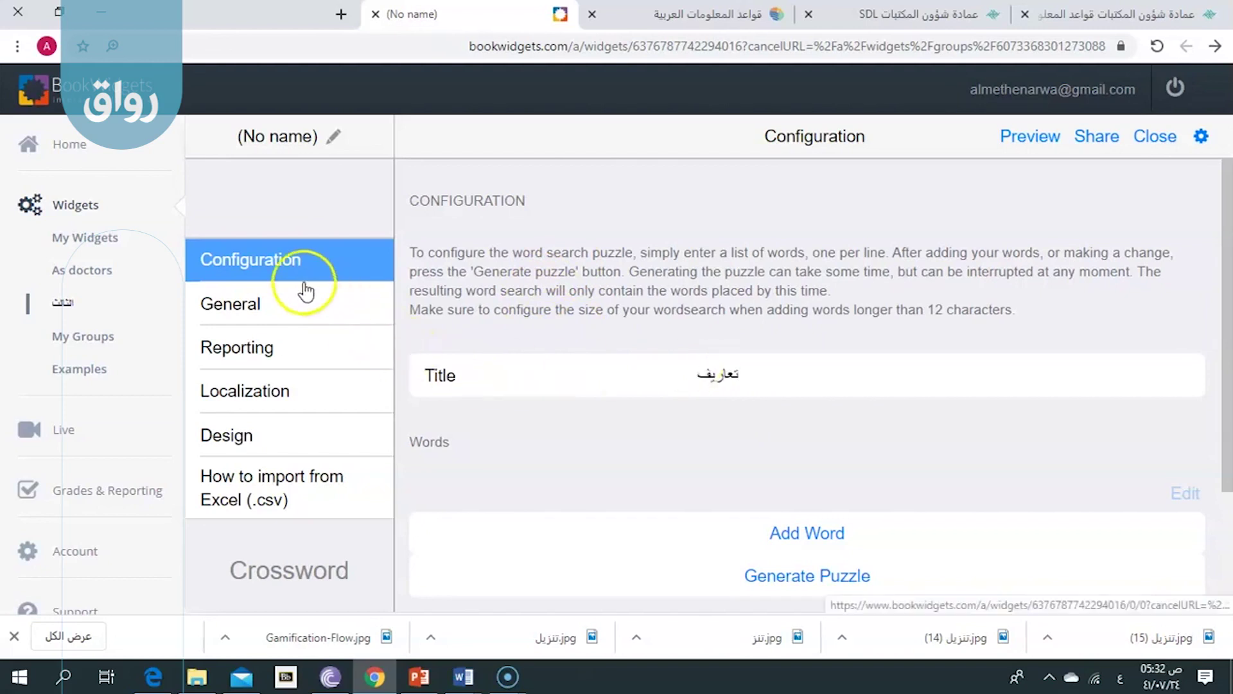
# Step: Add the word "الأحسان" to the crossword with the description "أن تعبد الله"
pyautogui.click(815, 539)
pyautogui.click(445, 582)
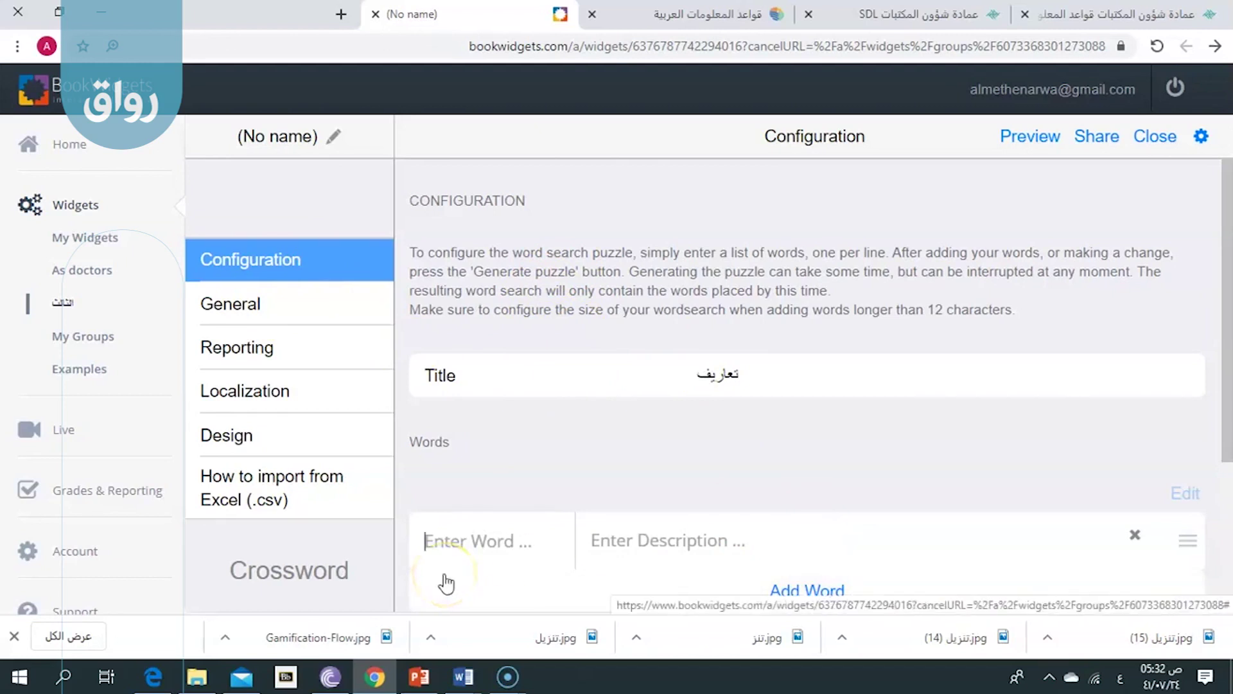
pyautogui.write('الأحسان')
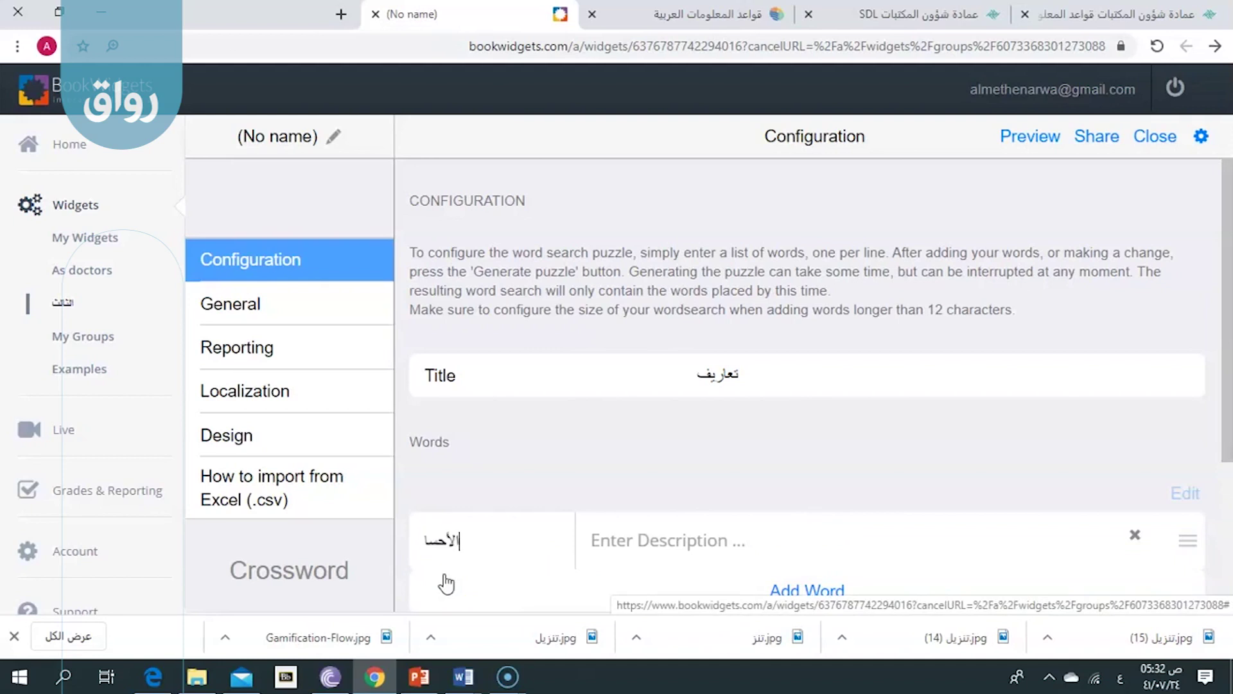
pyautogui.click(618, 561)
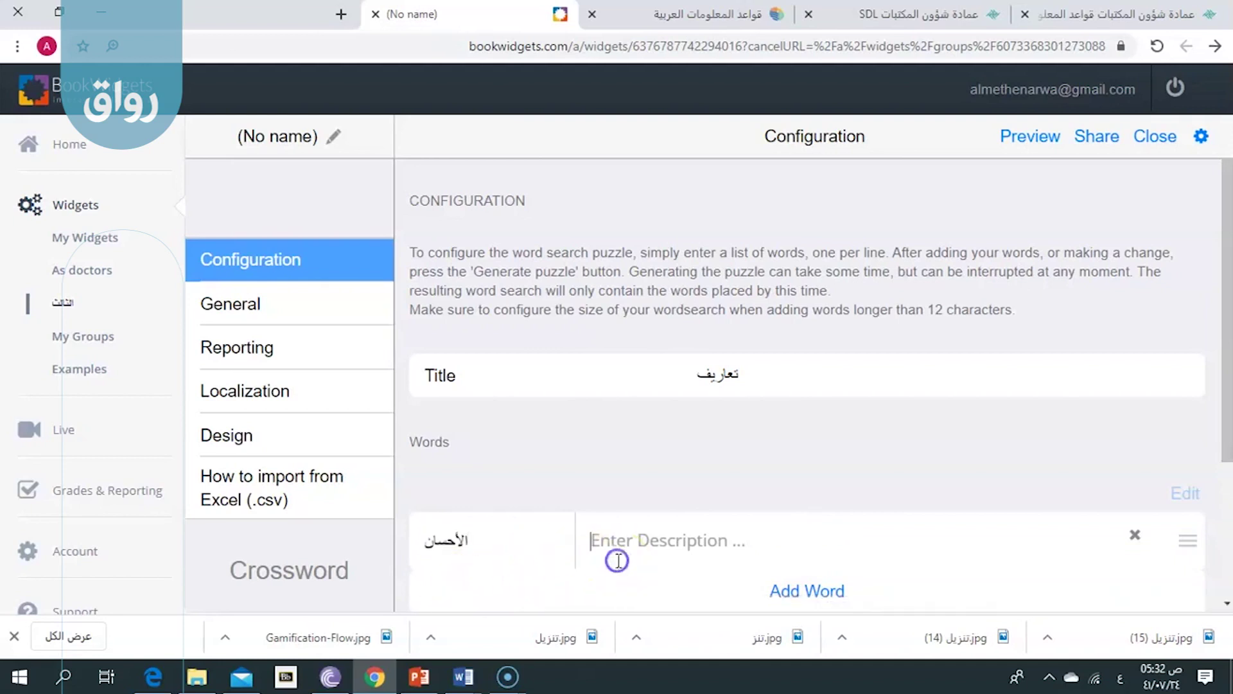
pyautogui.write('أن تعبد الله')
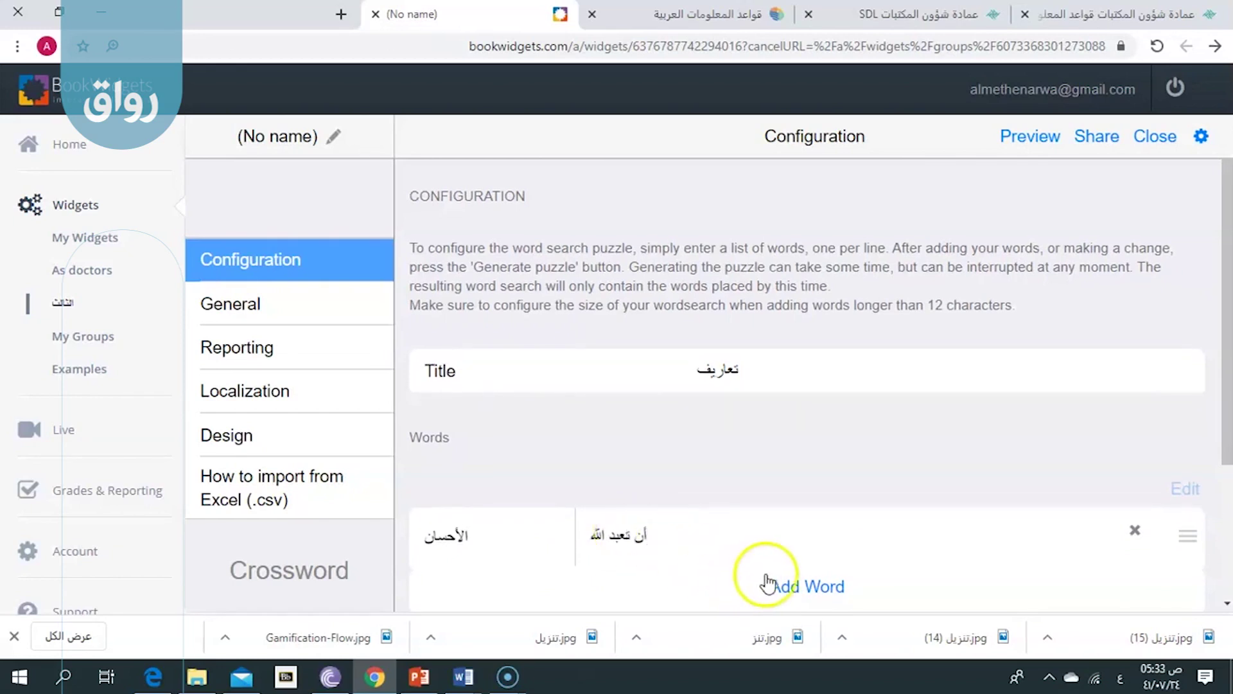
# Step: Add a second word "الإسلام" to the crossword with the description "الإستسلام لله"
pyautogui.click(776, 588)
pyautogui.click(478, 591)
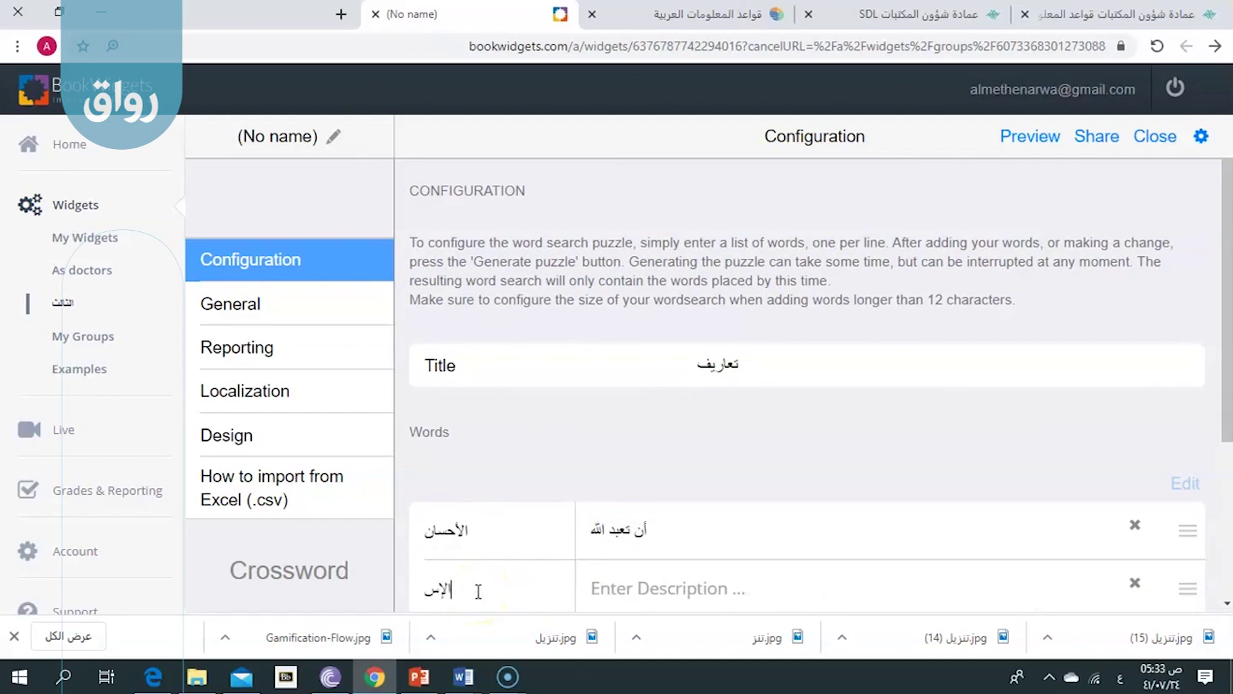
pyautogui.write('الإسلام')
pyautogui.click(640, 591)
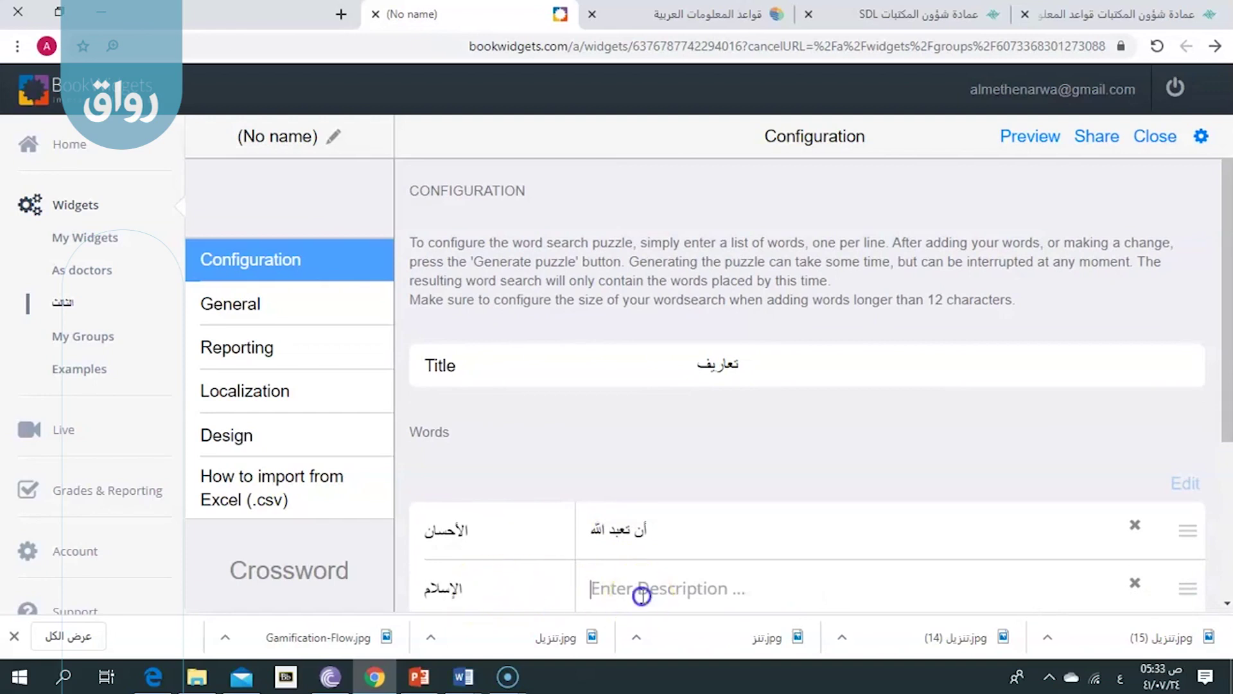
pyautogui.write('الإستسلام لله')
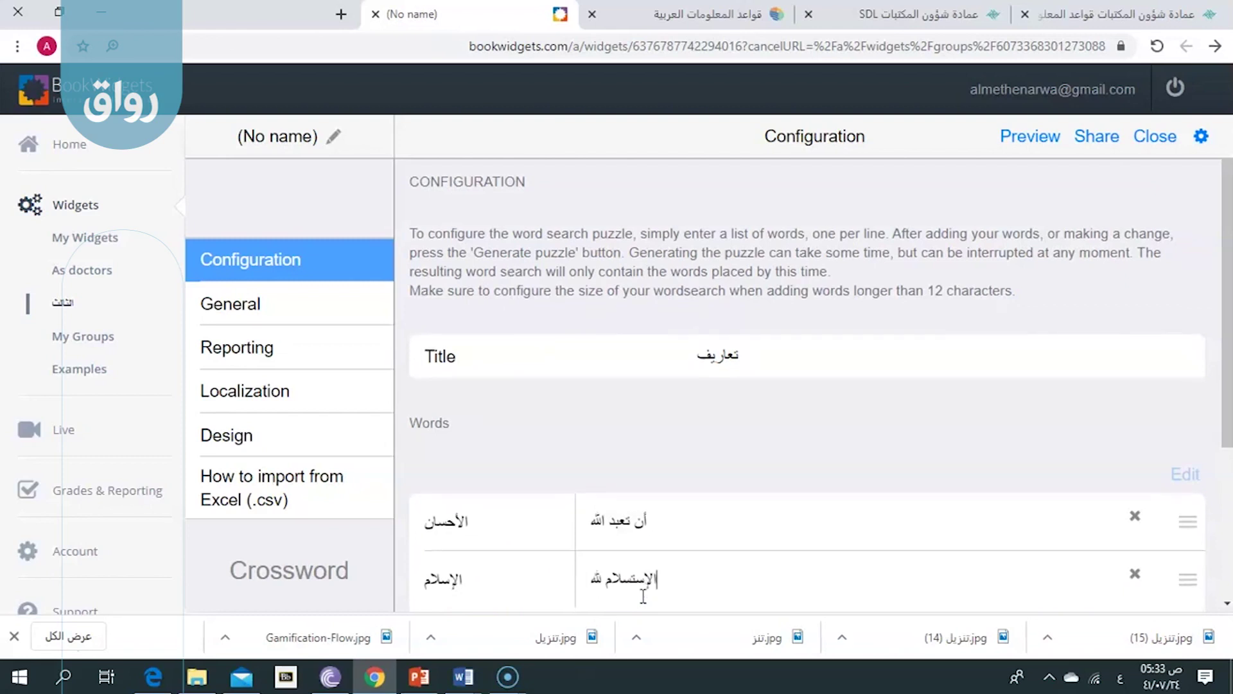
# Step: Generate the puzzle from the entered words and view the crossword's sharing options
pyautogui.click(776, 336)
pyautogui.scroll(-4, 774, 341)
pyautogui.click(808, 437)
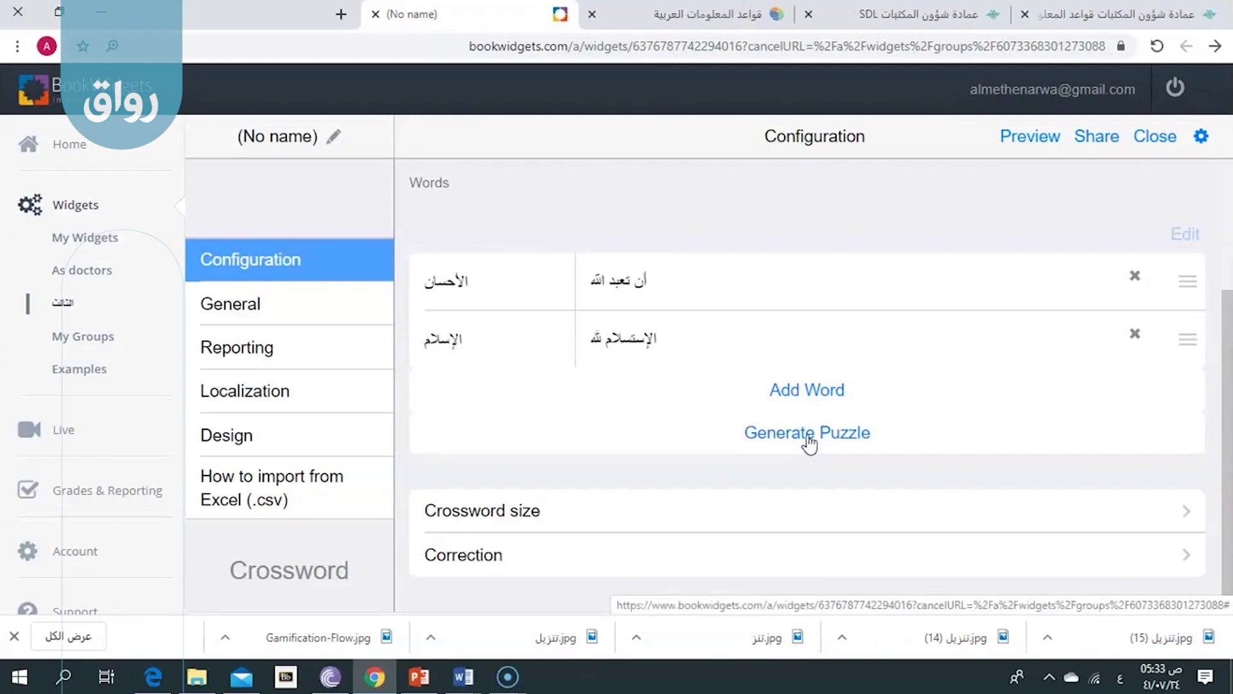
pyautogui.click(789, 437)
pyautogui.click(1095, 143)
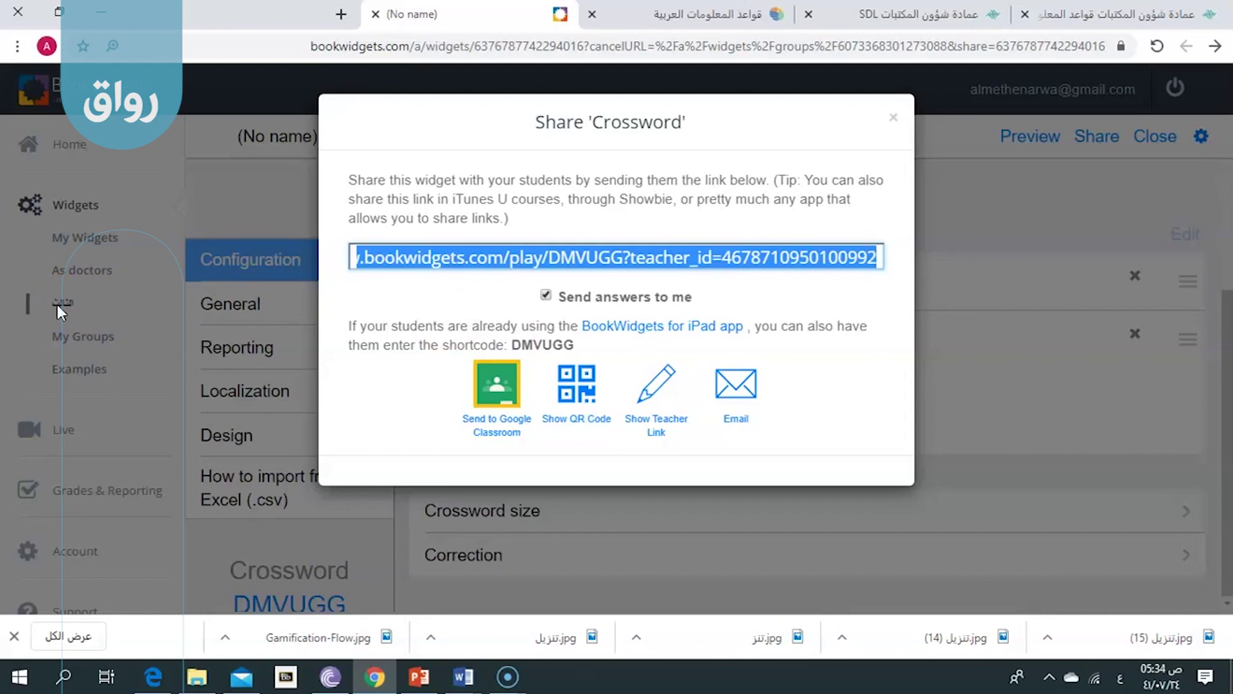
pyautogui.click(893, 120)
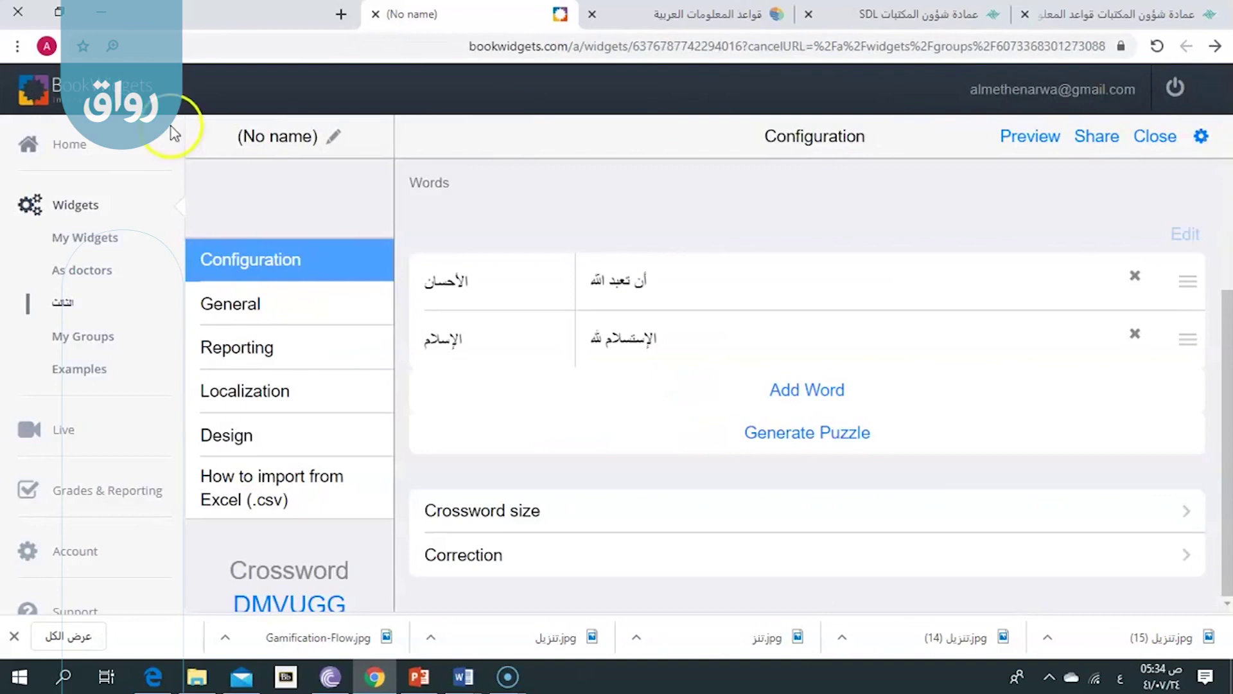
# Step: Reopen the crossword from the group's widget list, check it in the student preview, and return to the list
pyautogui.click(1153, 140)
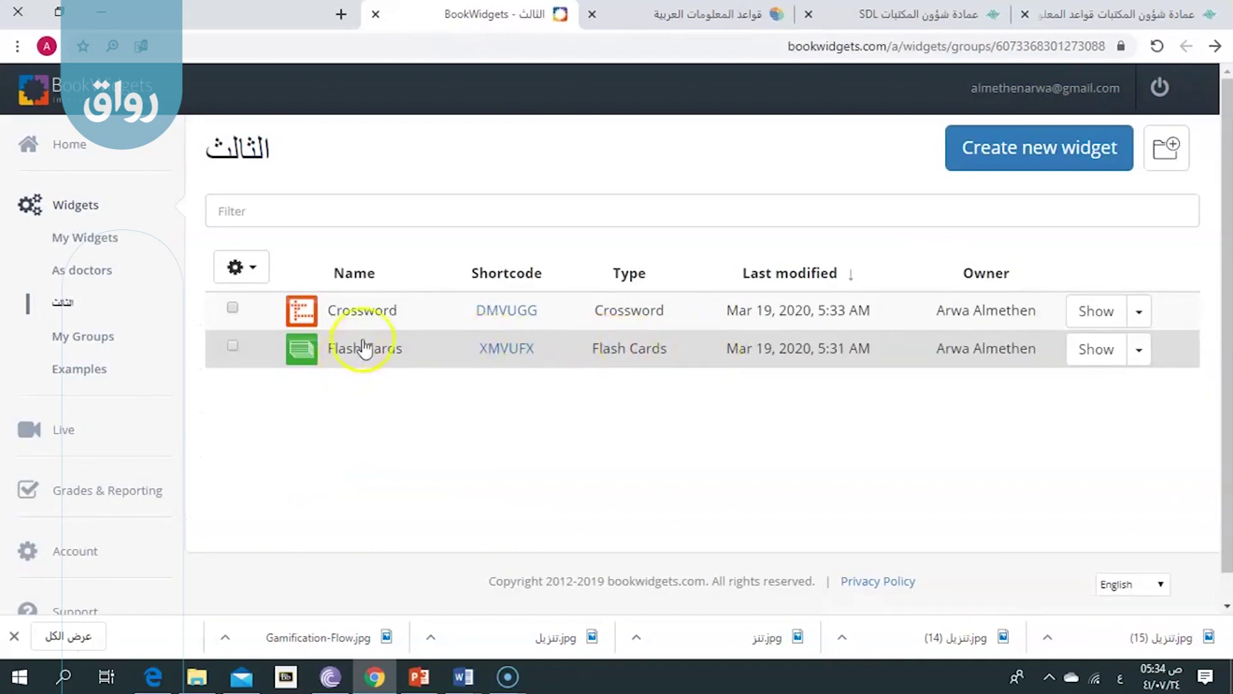
pyautogui.click(363, 320)
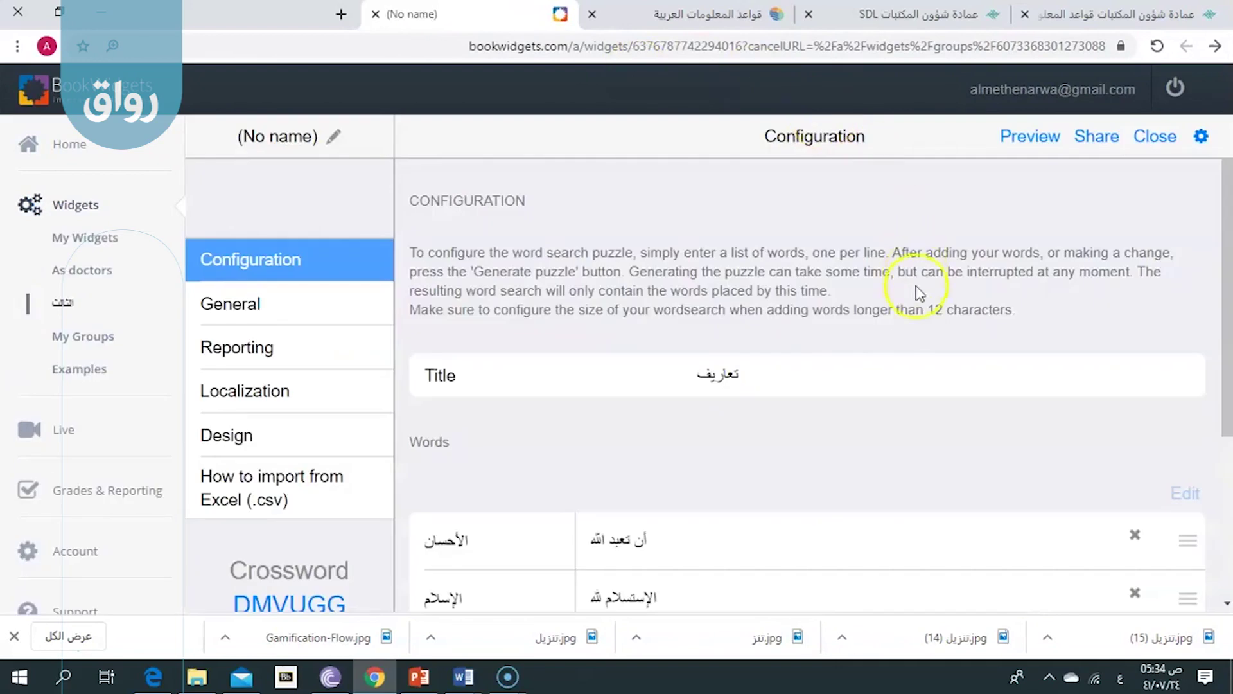
pyautogui.click(1032, 136)
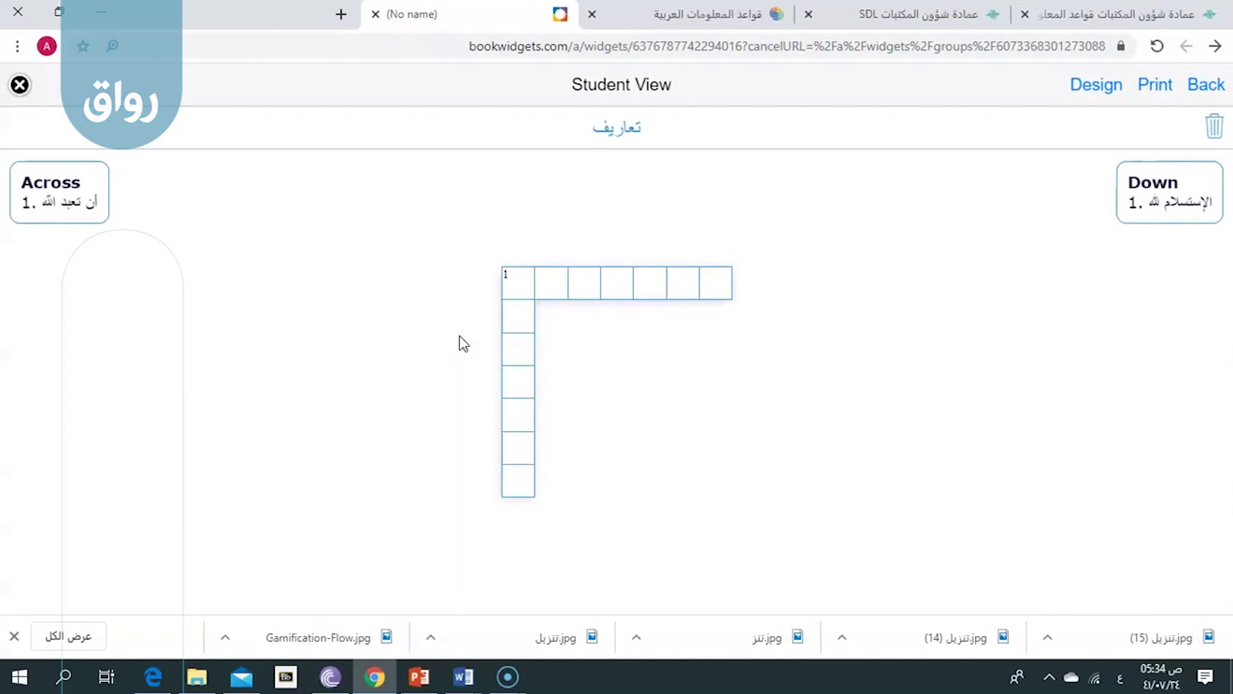
pyautogui.click(1190, 190)
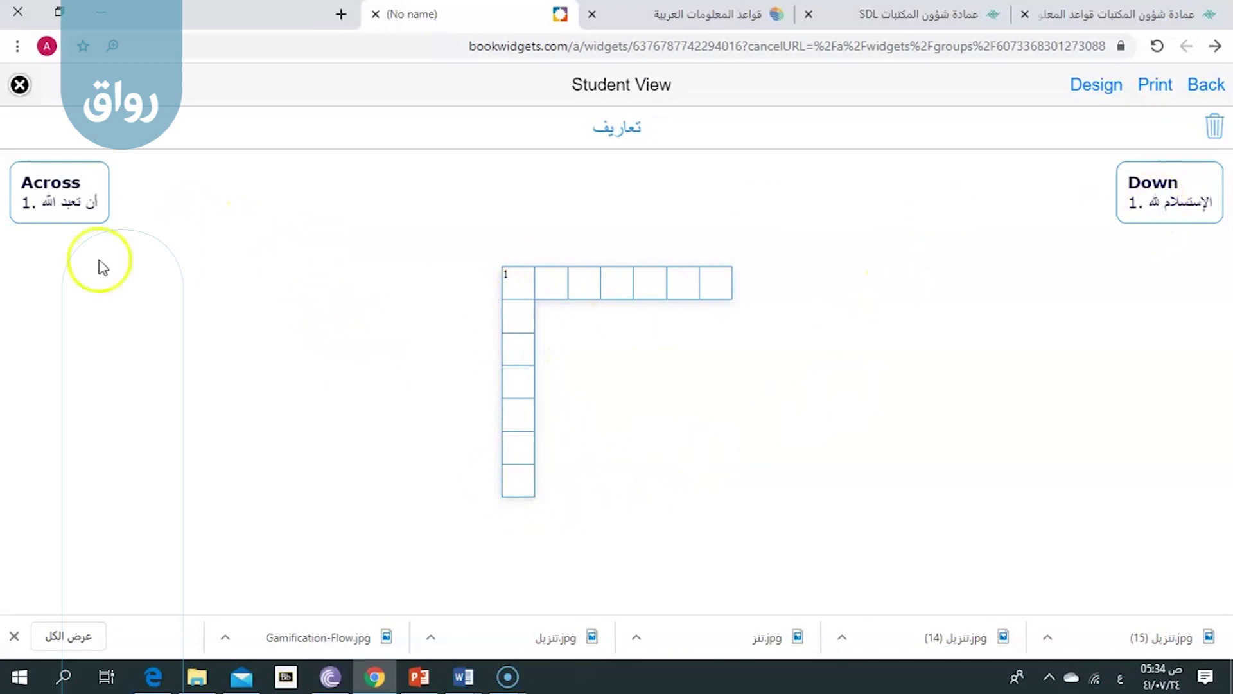
pyautogui.click(18, 86)
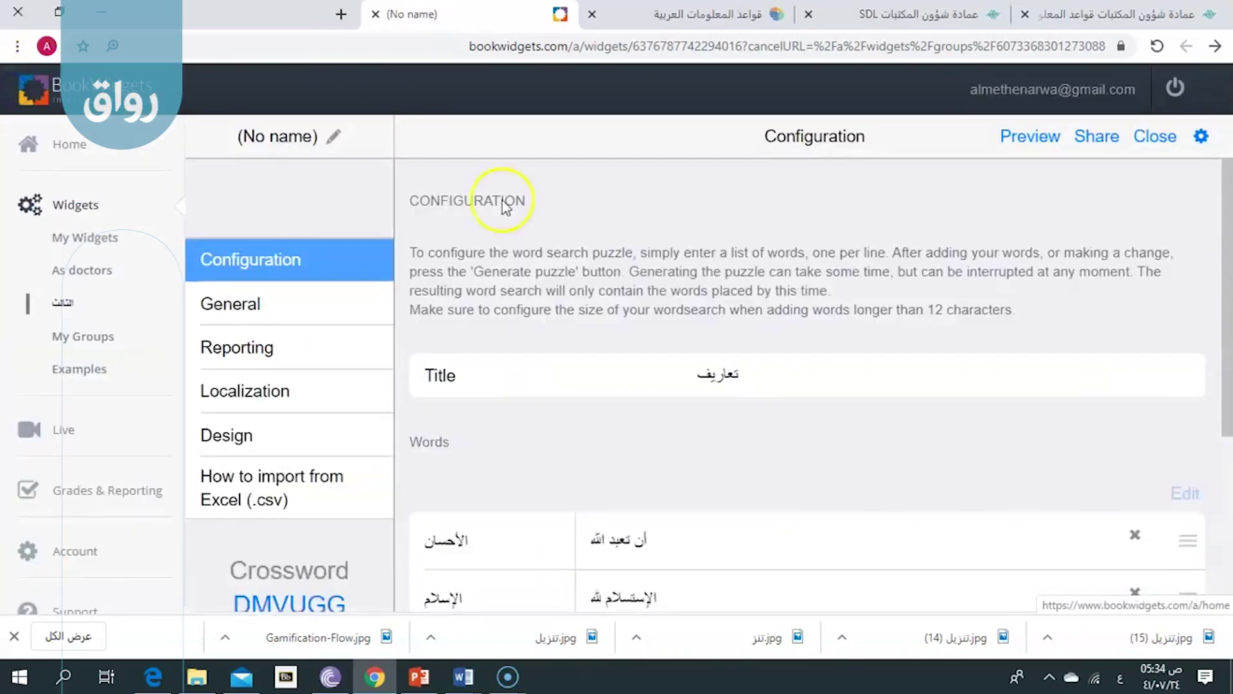
pyautogui.click(1156, 145)
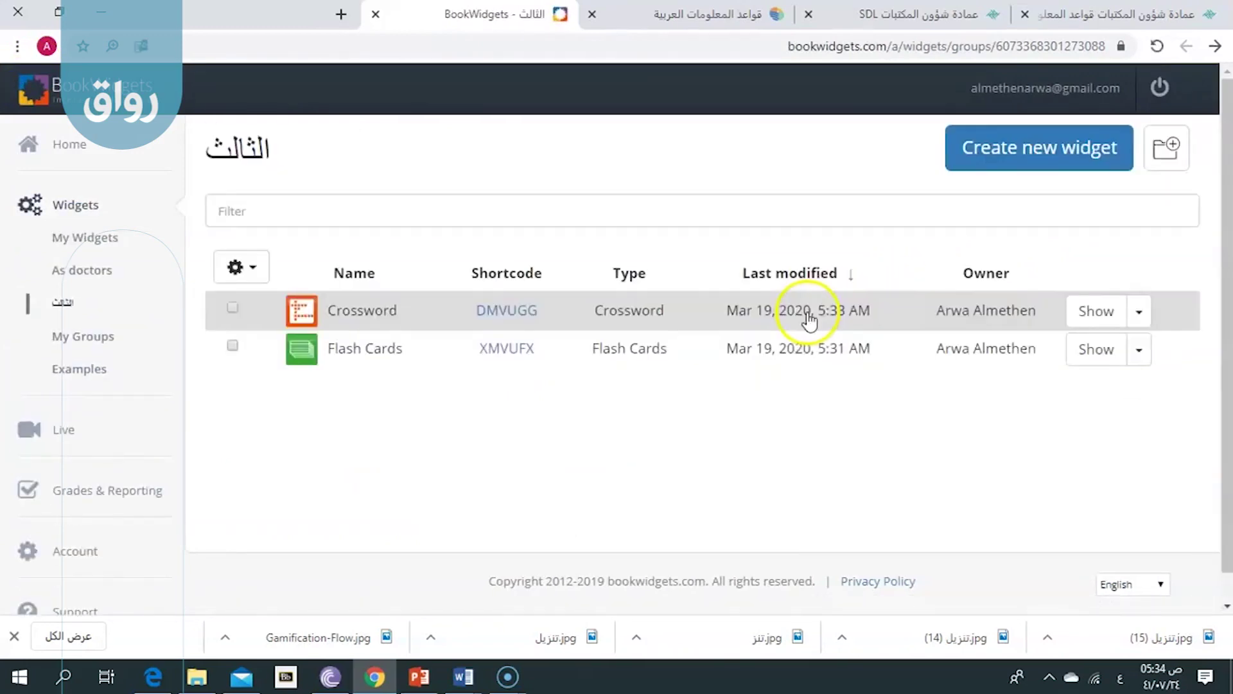
# Step: Create a new Before/After widget from the Pictures & Videos types in the "الثالث" group
pyautogui.click(999, 160)
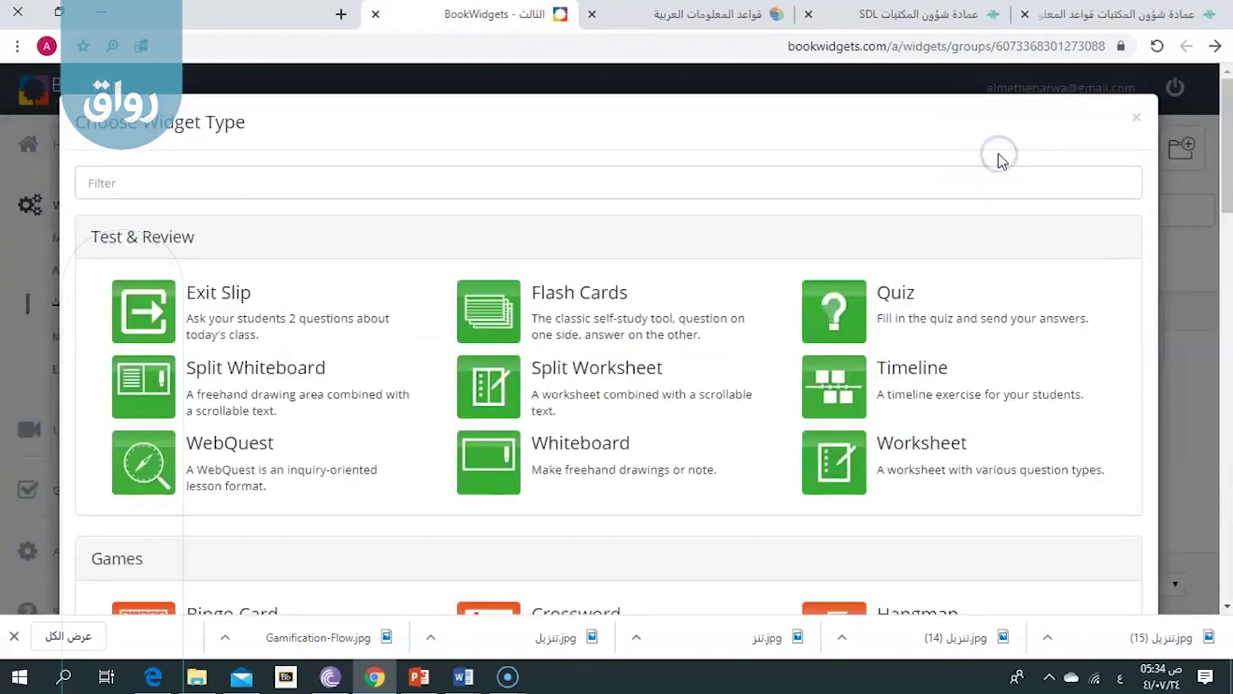
pyautogui.scroll(-3, 559, 417)
pyautogui.scroll(-3, 559, 416)
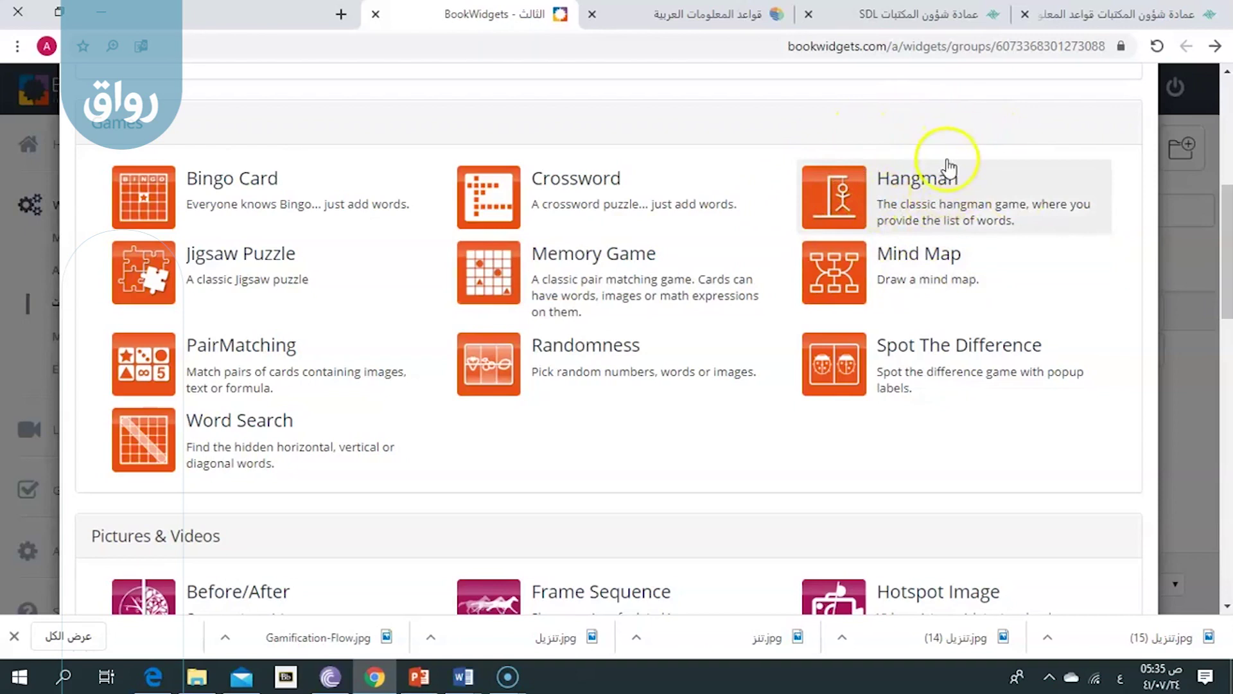
pyautogui.click(887, 199)
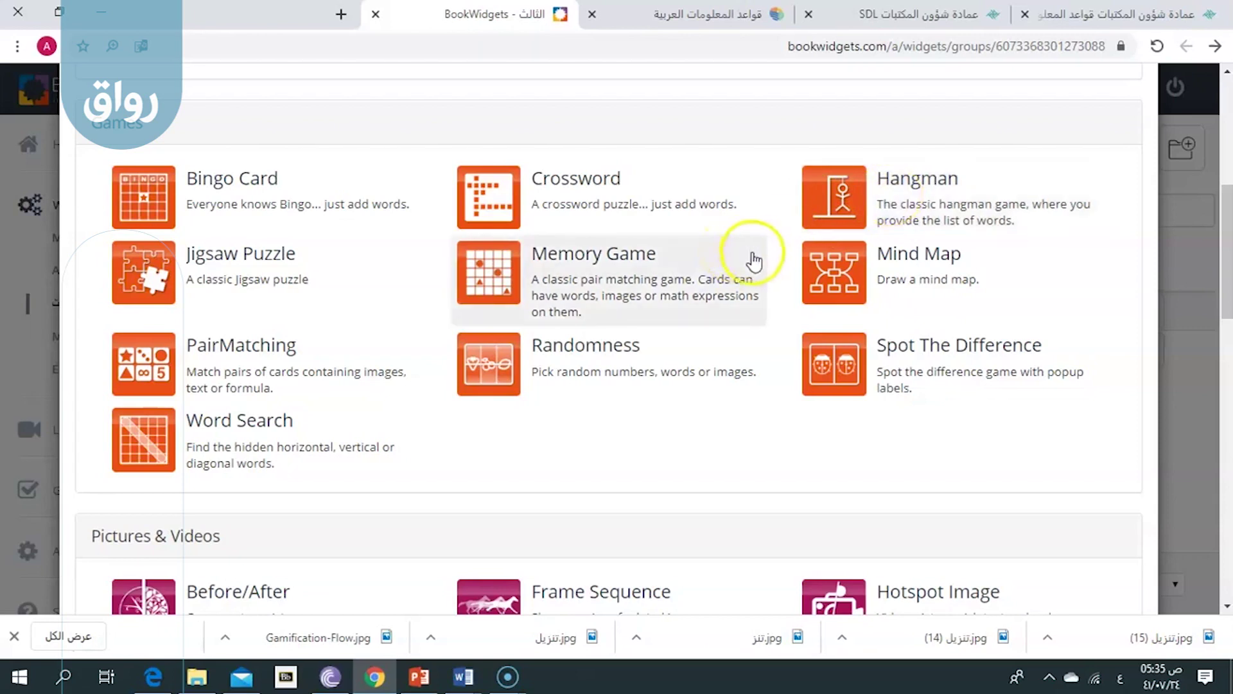
pyautogui.scroll(-4, 738, 312)
pyautogui.scroll(-2, 740, 316)
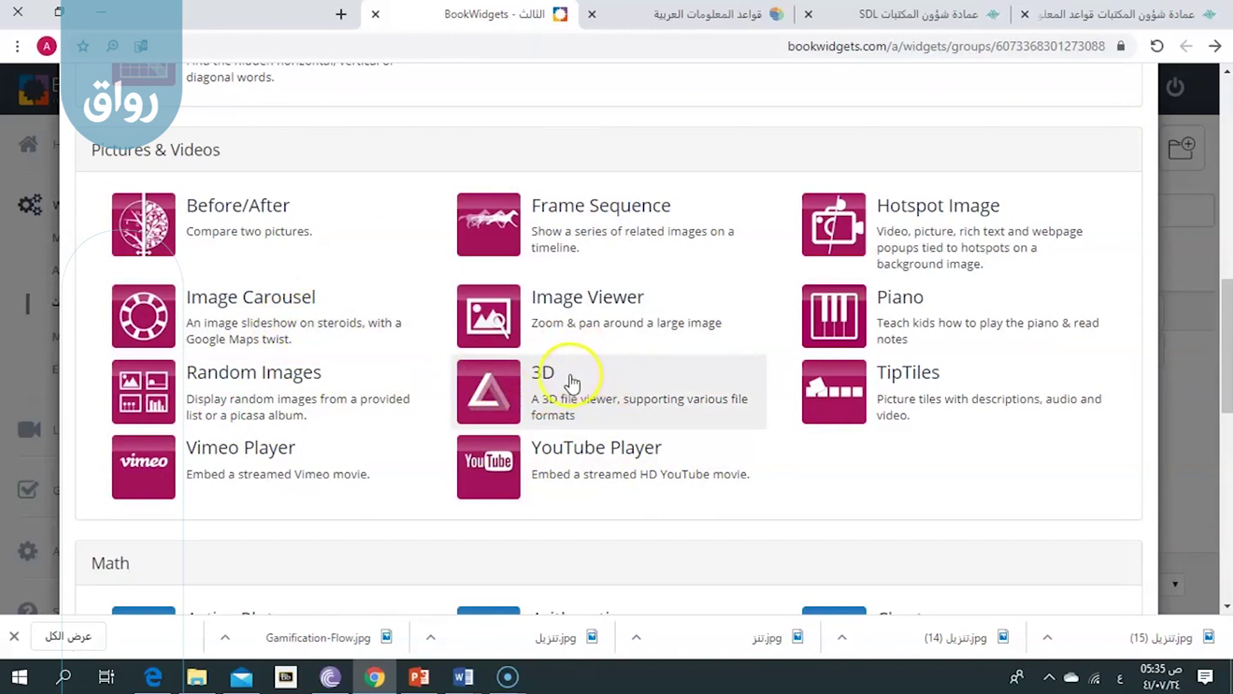
pyautogui.click(251, 219)
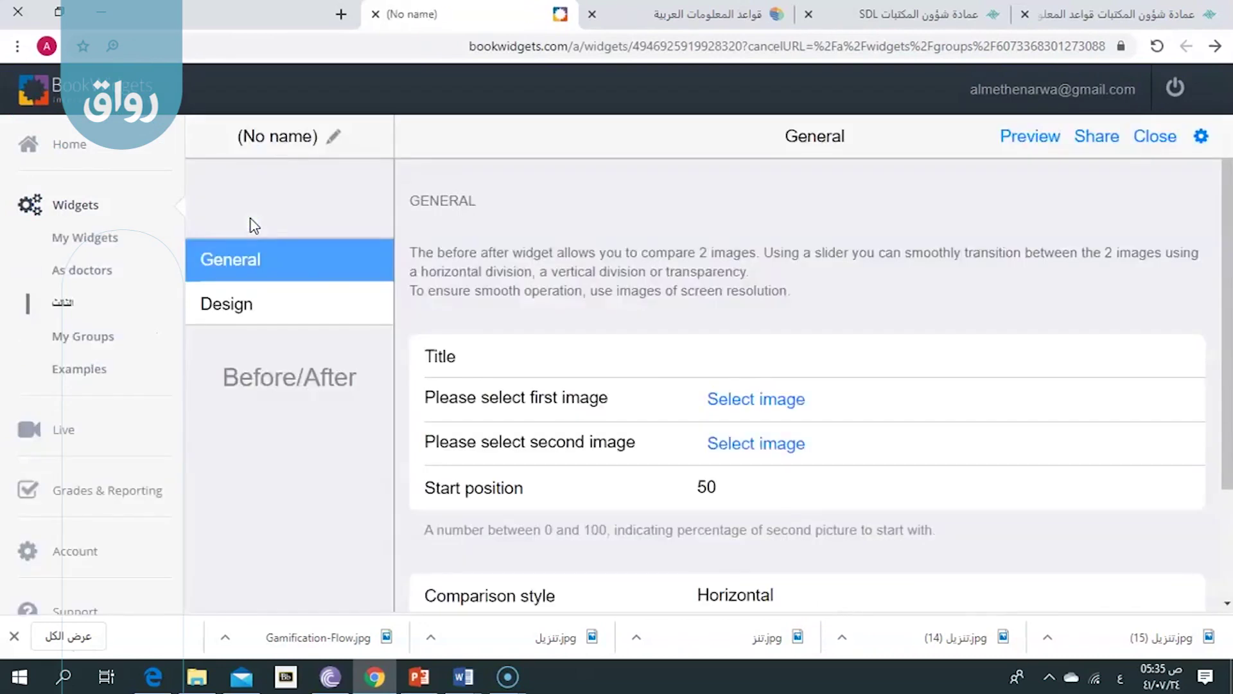
# Step: Upload the desert picture "تنزيل (14)" from the Desktop folder "تصميم البيئات" as the widget's first image
pyautogui.click(891, 314)
pyautogui.click(771, 394)
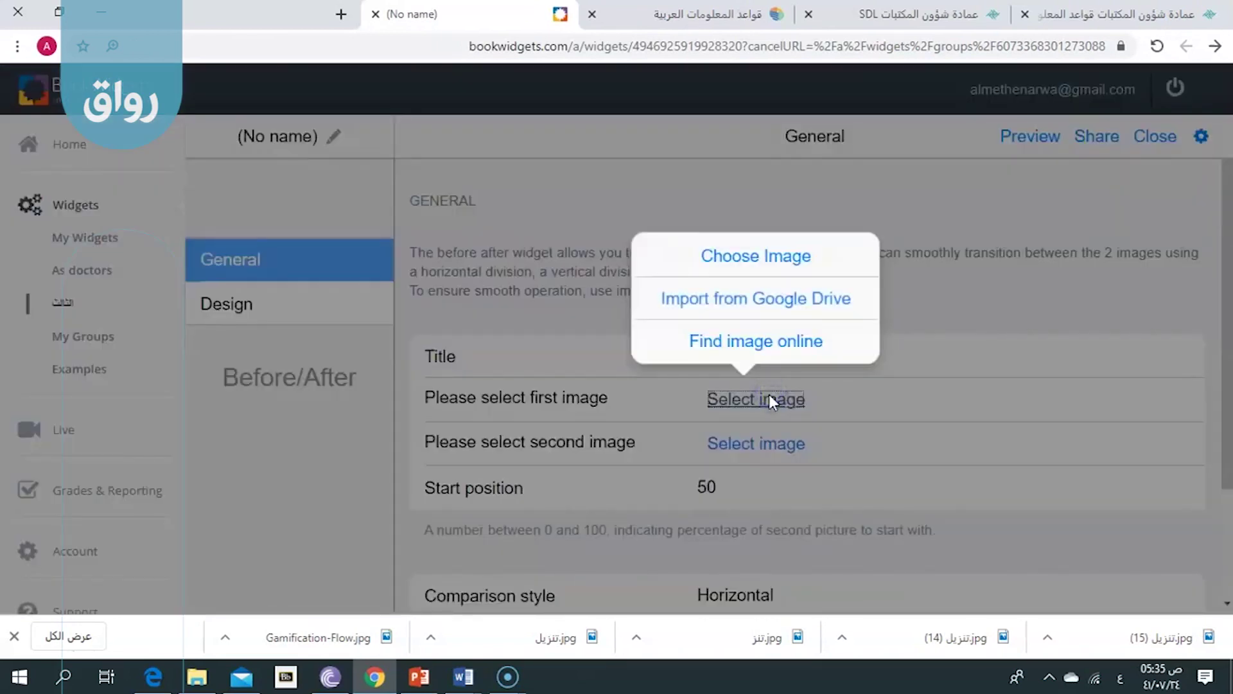
pyautogui.click(844, 274)
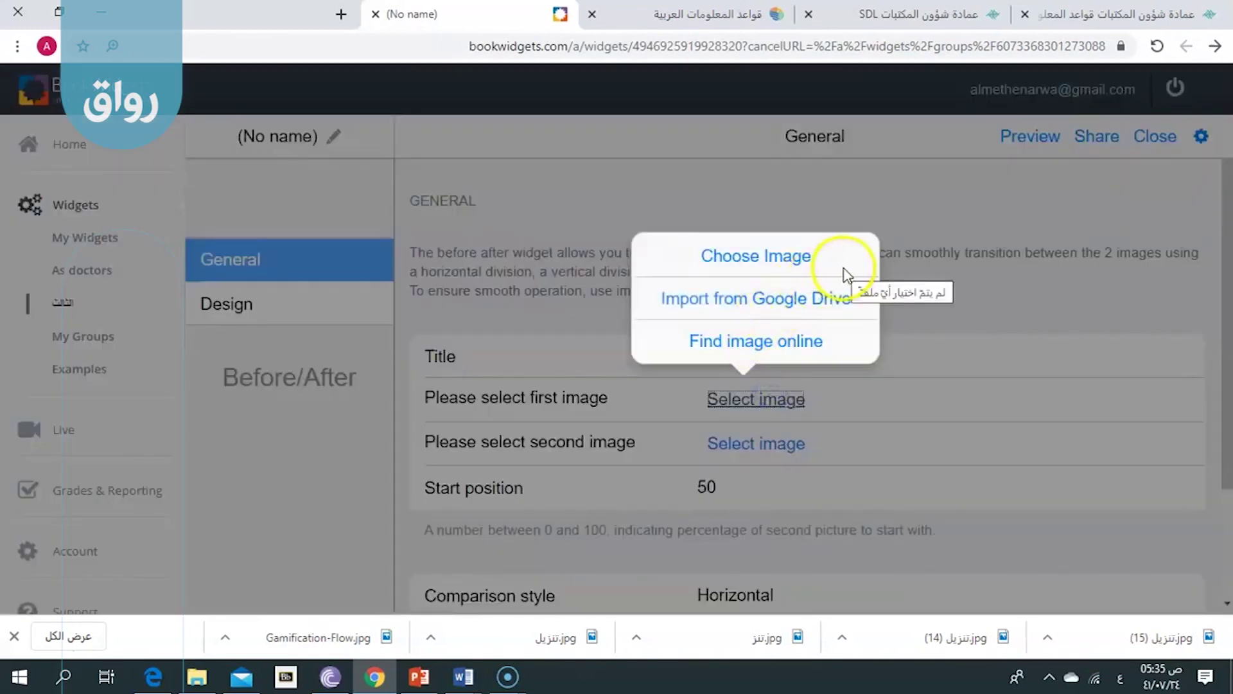
pyautogui.click(787, 265)
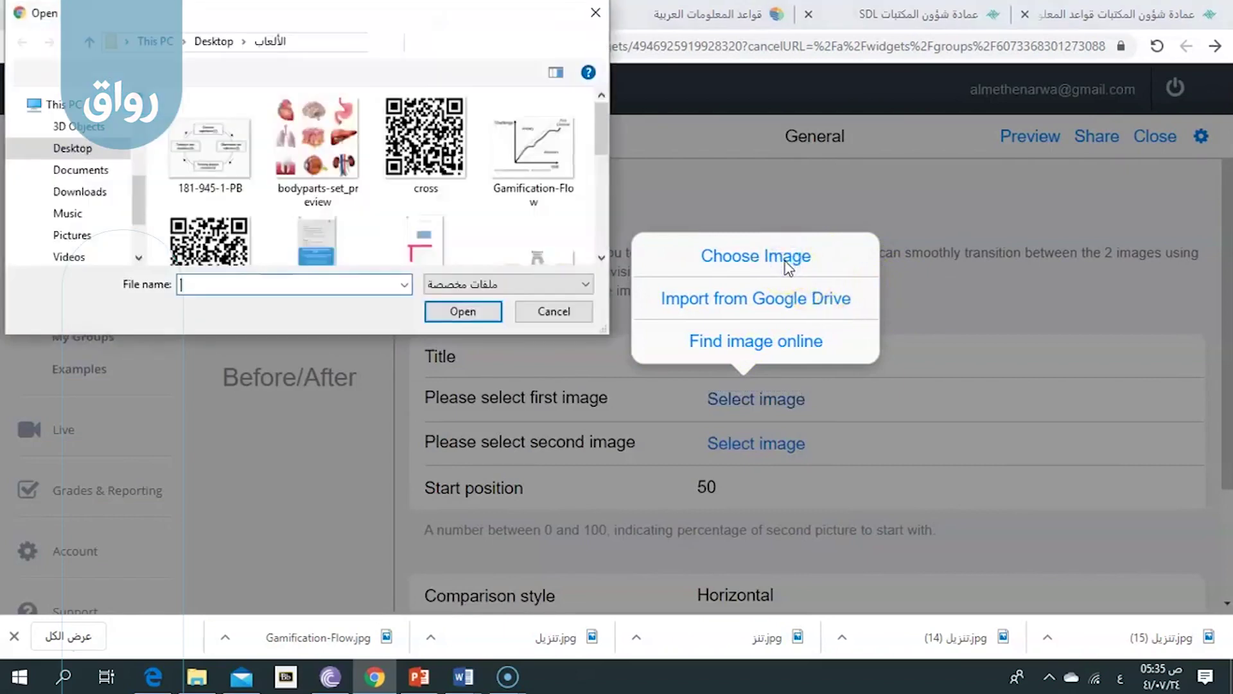
pyautogui.click(78, 151)
pyautogui.scroll(-1, 225, 140)
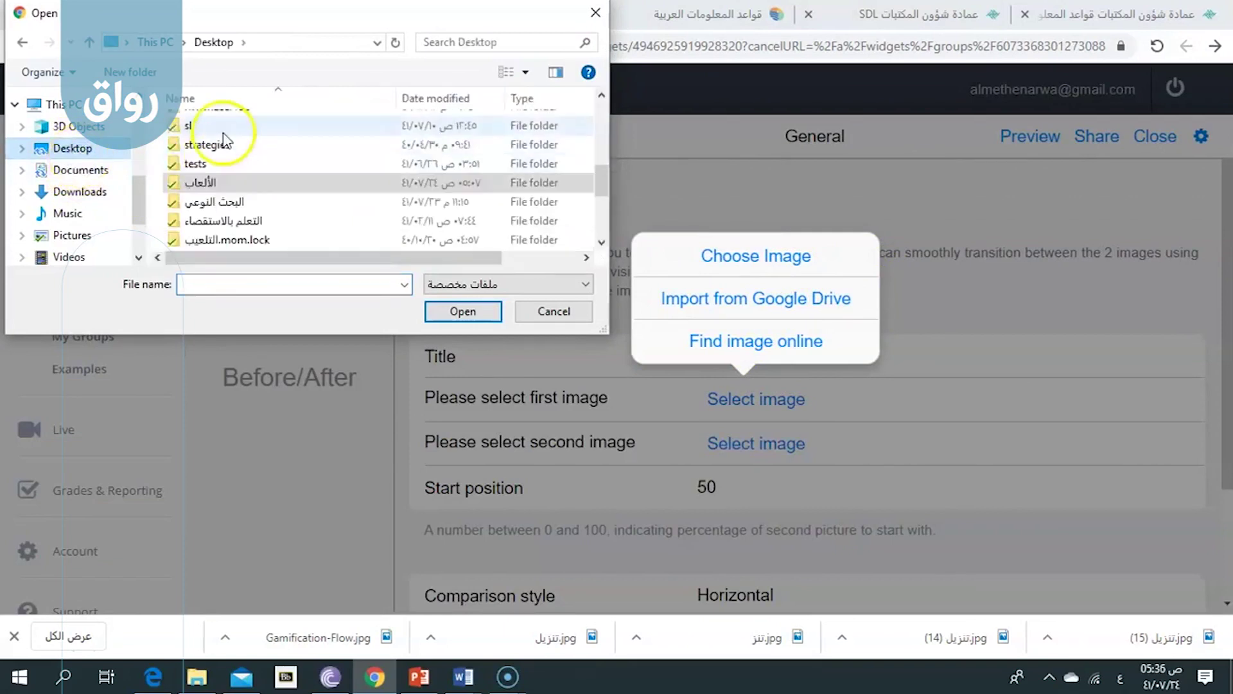
pyautogui.scroll(-3, 231, 186)
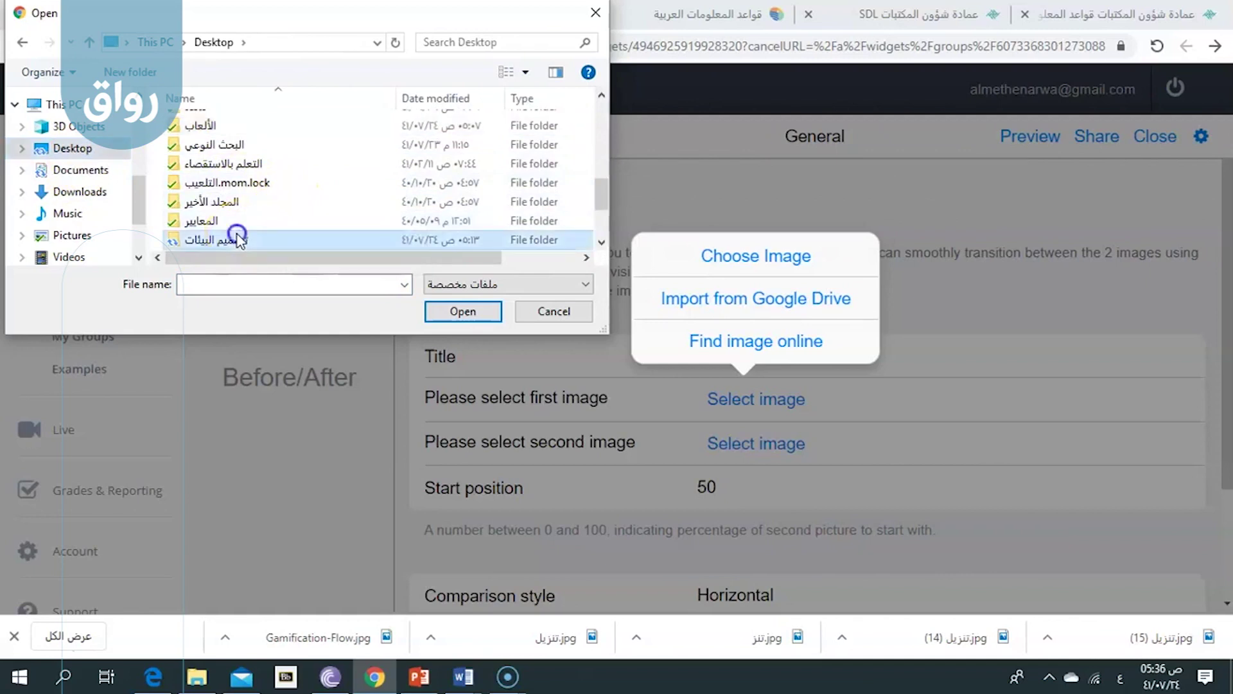
pyautogui.doubleClick(235, 237)
pyautogui.scroll(-3, 244, 225)
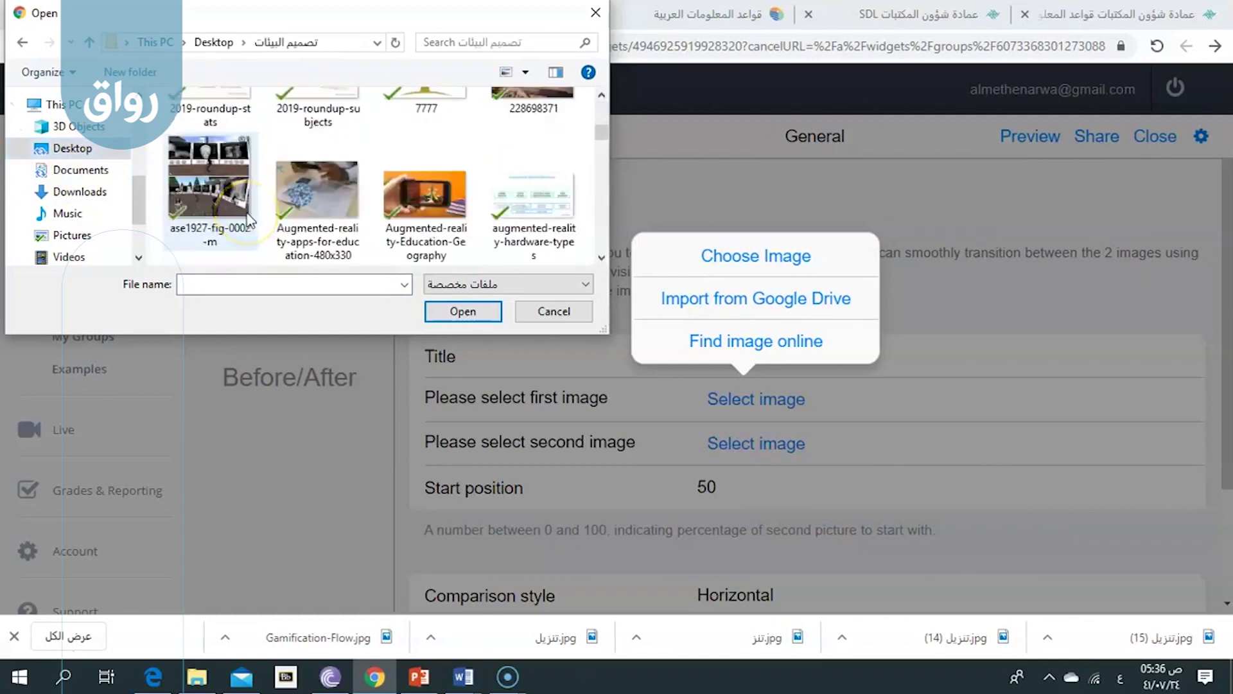
pyautogui.scroll(-1, 598, 236)
pyautogui.scroll(-10, 597, 236)
pyautogui.scroll(-10, 598, 236)
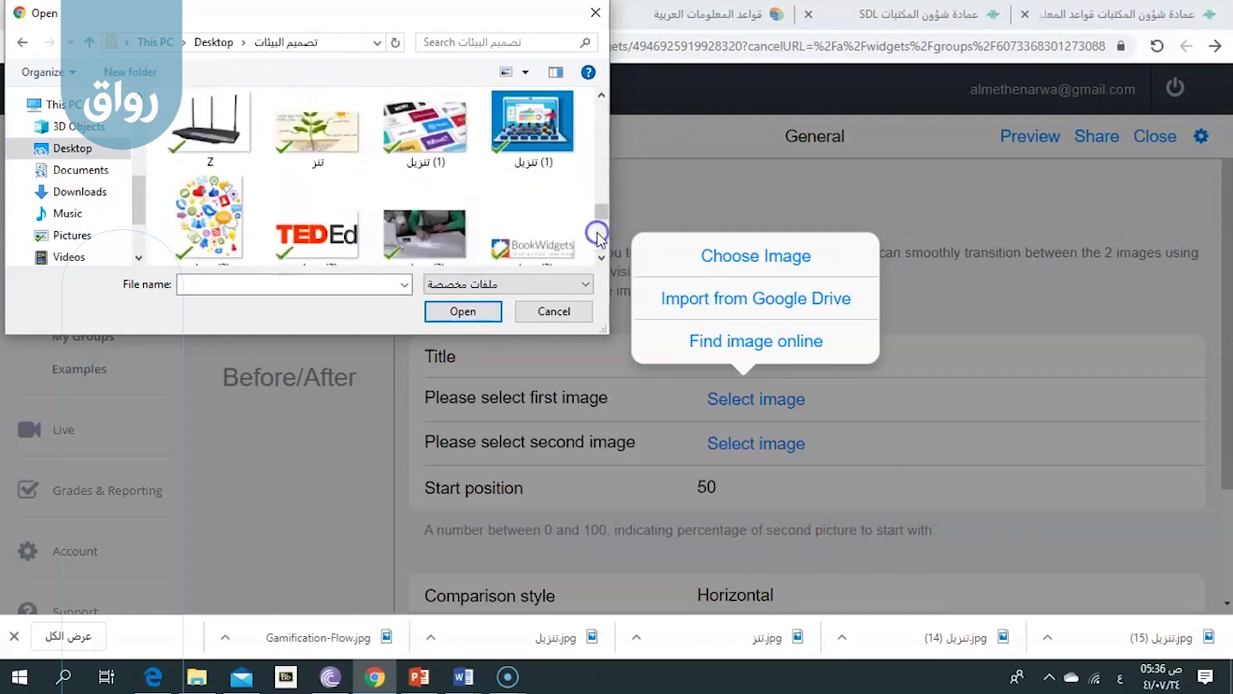
pyautogui.scroll(-10, 598, 238)
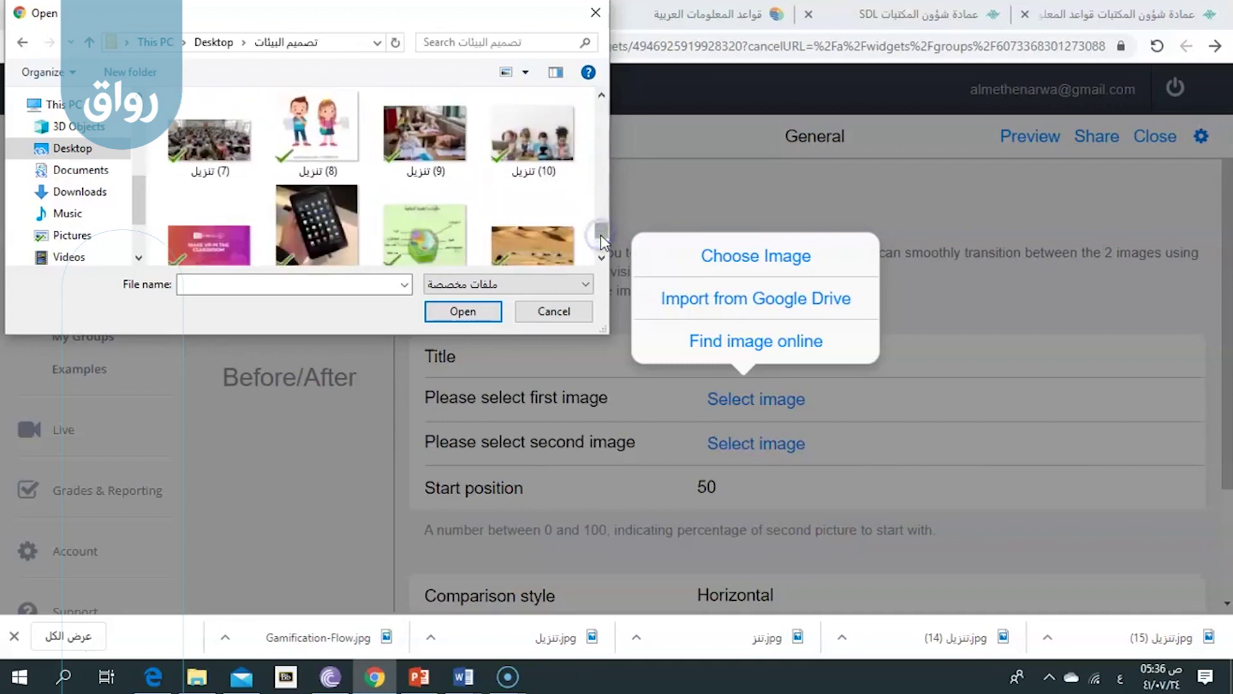
pyautogui.scroll(-2, 601, 244)
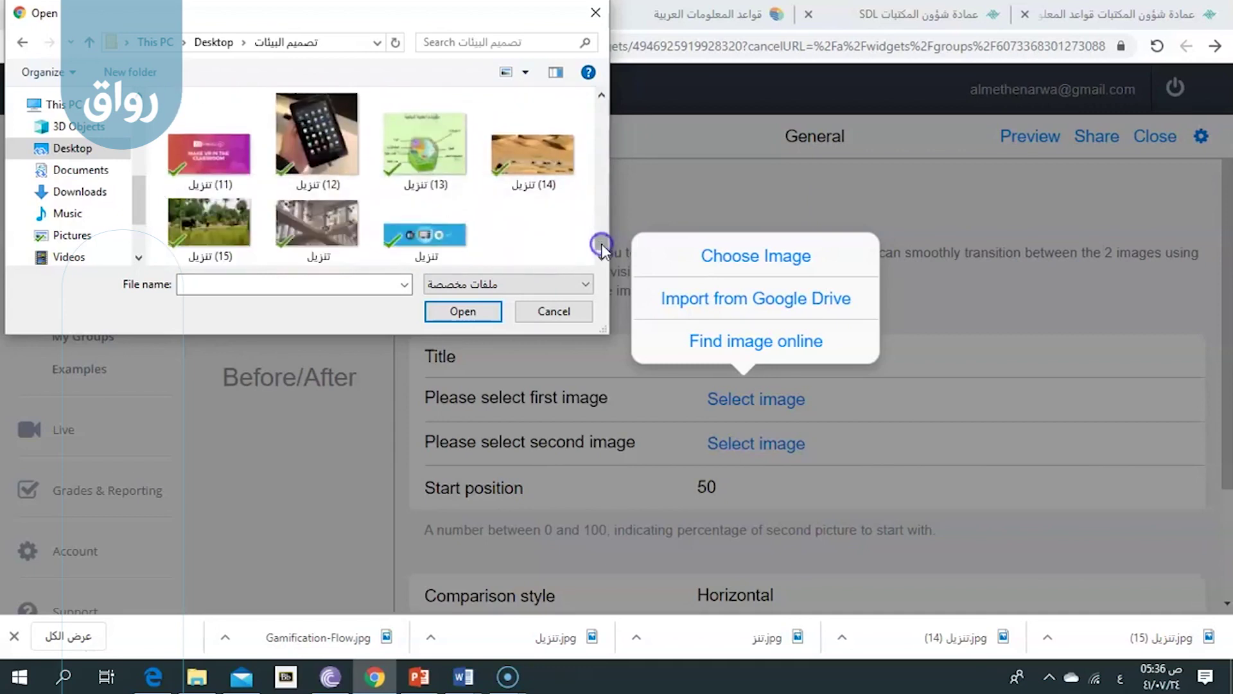
pyautogui.click(534, 163)
pyautogui.click(472, 314)
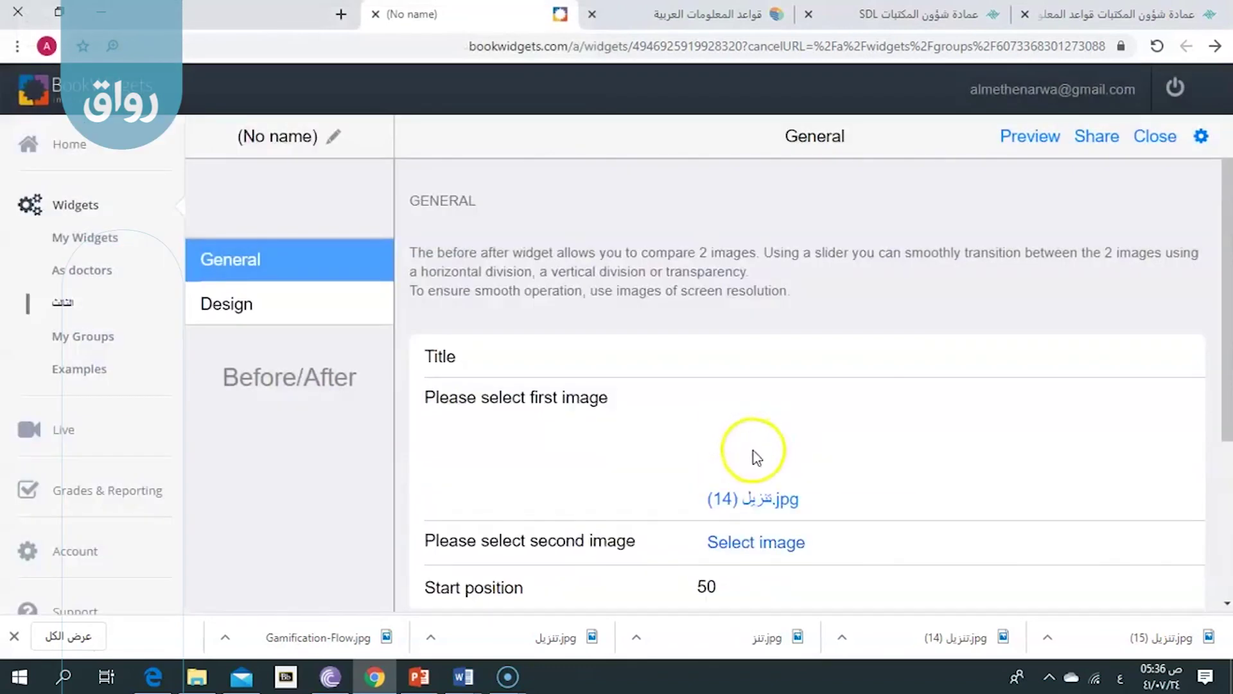
# Step: Upload the elephant picture "تنزيل (15)" from the folder "تصميم البيئات" as the widget's second image
pyautogui.click(741, 546)
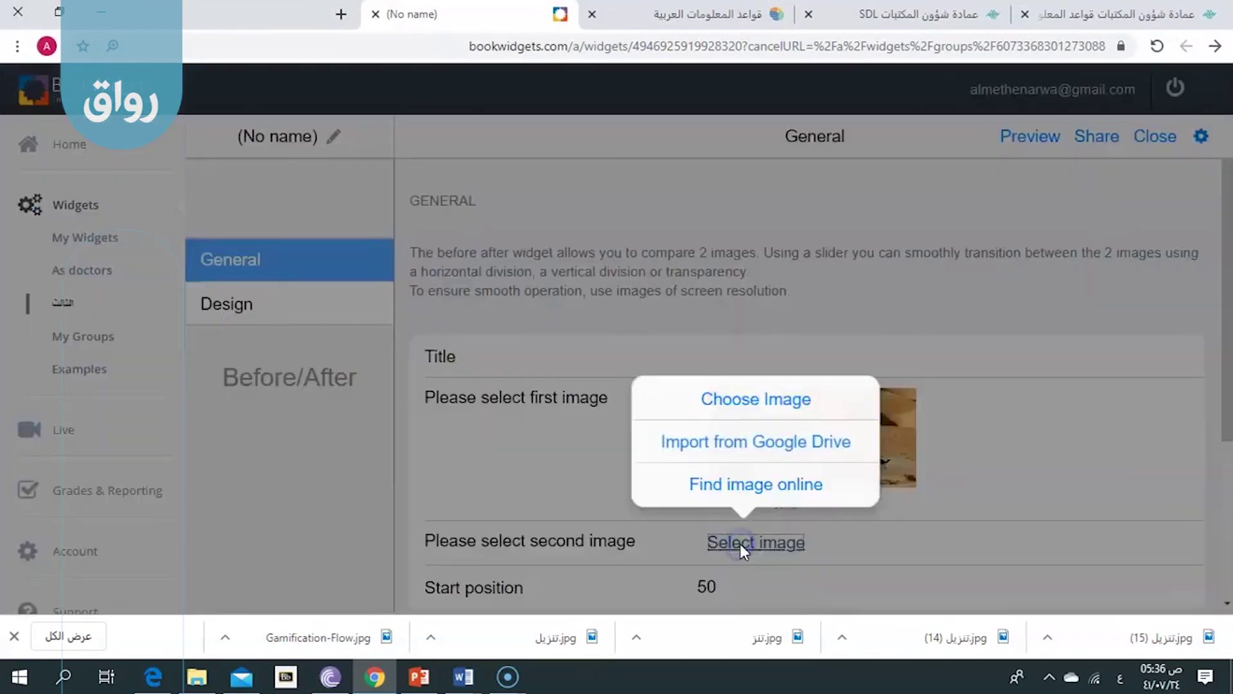
pyautogui.click(745, 397)
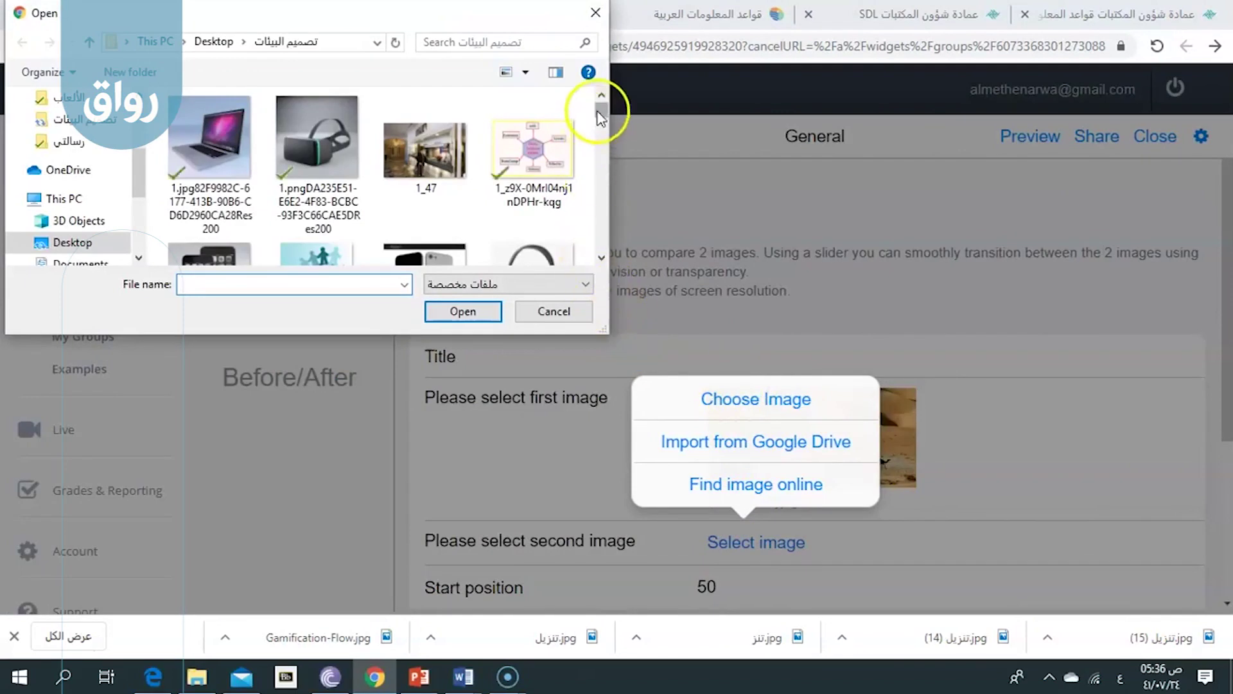
pyautogui.moveTo(601, 116); pyautogui.dragTo(604, 247)
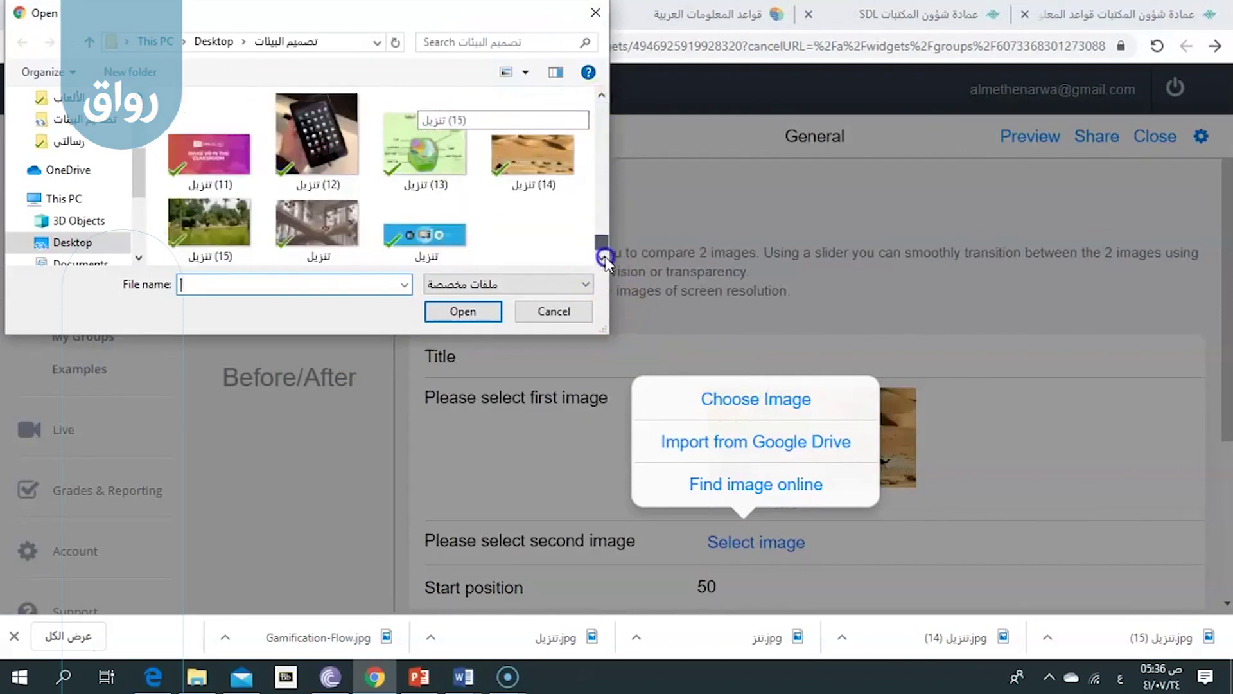
pyautogui.click(212, 226)
pyautogui.click(473, 316)
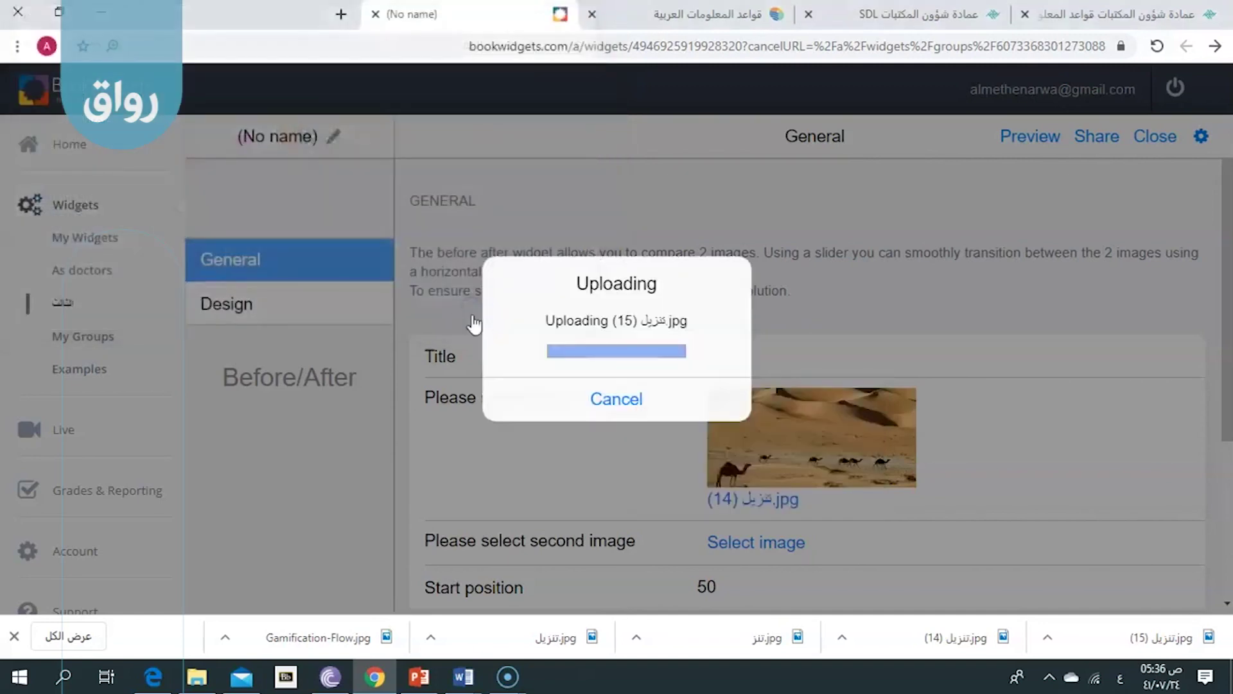
pyautogui.scroll(-2, 465, 346)
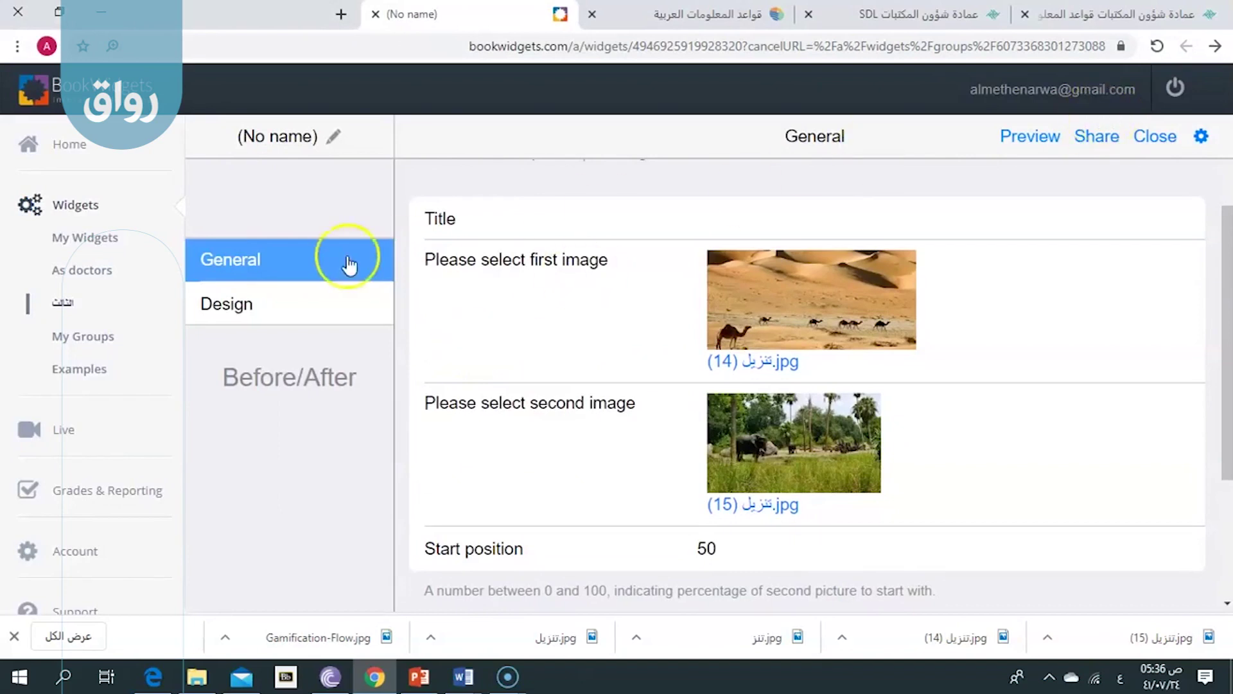
# Step: Review the Before/After widget's design options and set its title to "مقارنة بيئتين"
pyautogui.click(281, 323)
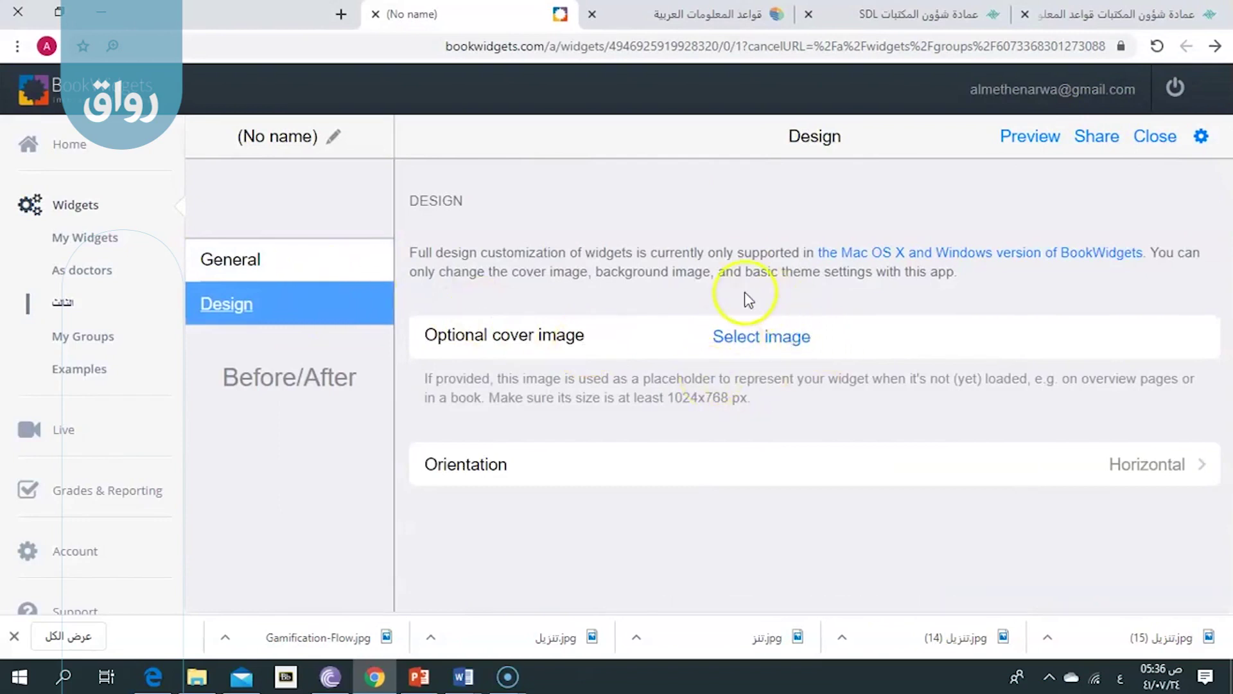
pyautogui.click(265, 264)
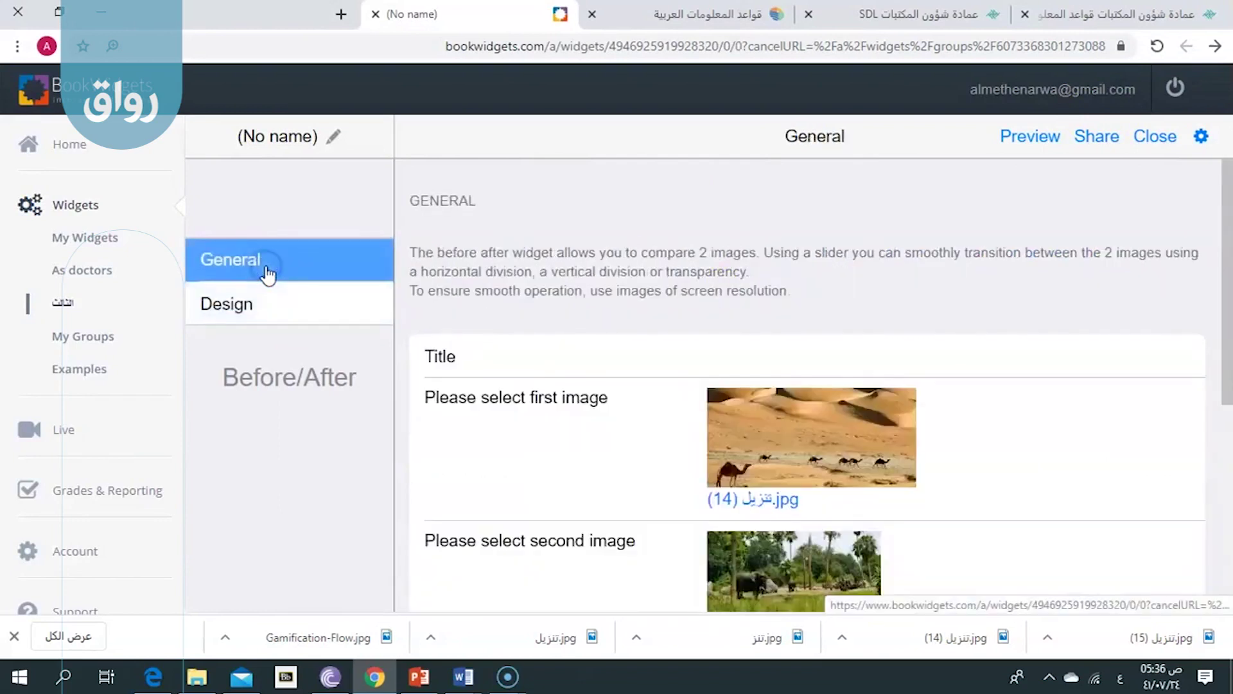
pyautogui.click(750, 347)
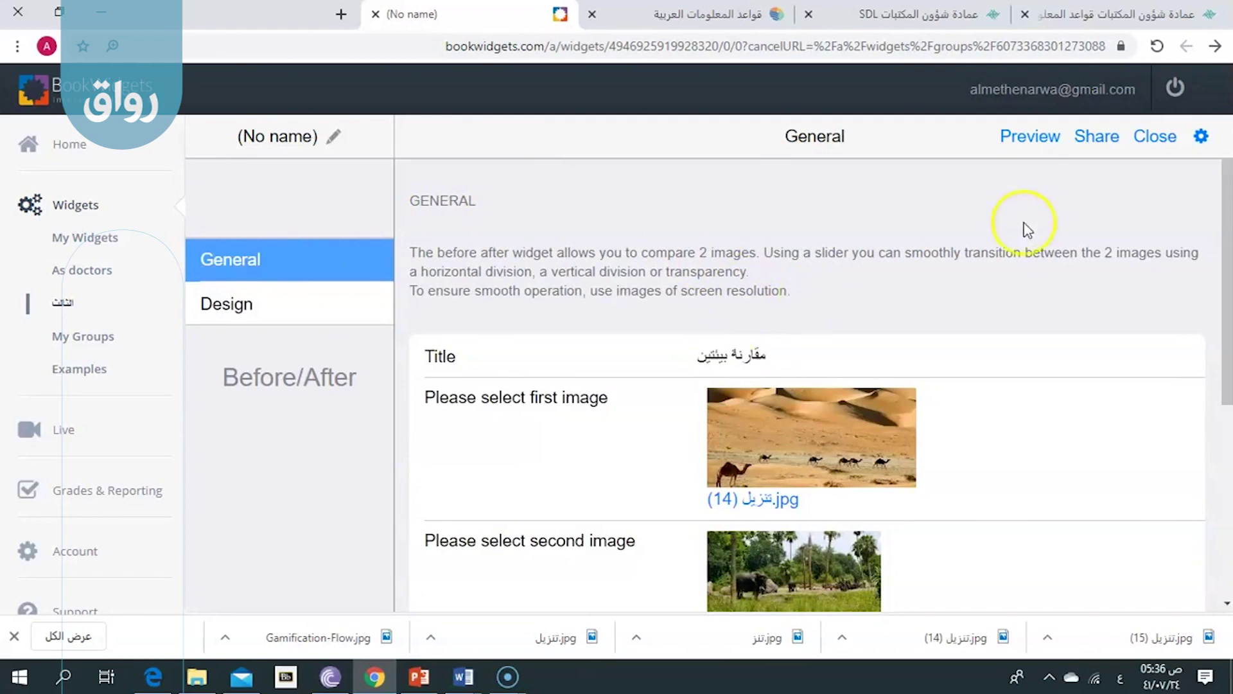
# Step: Preview the image comparison in the student view and close the Before/After widget
pyautogui.click(1031, 137)
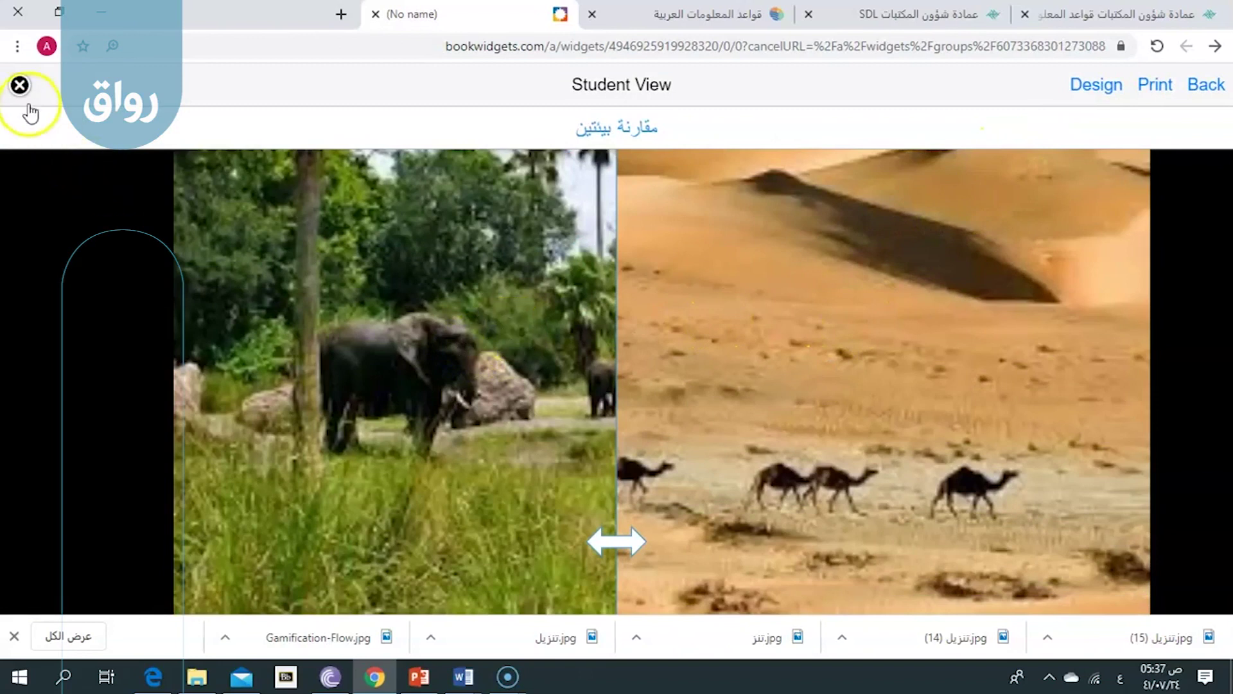
pyautogui.click(19, 85)
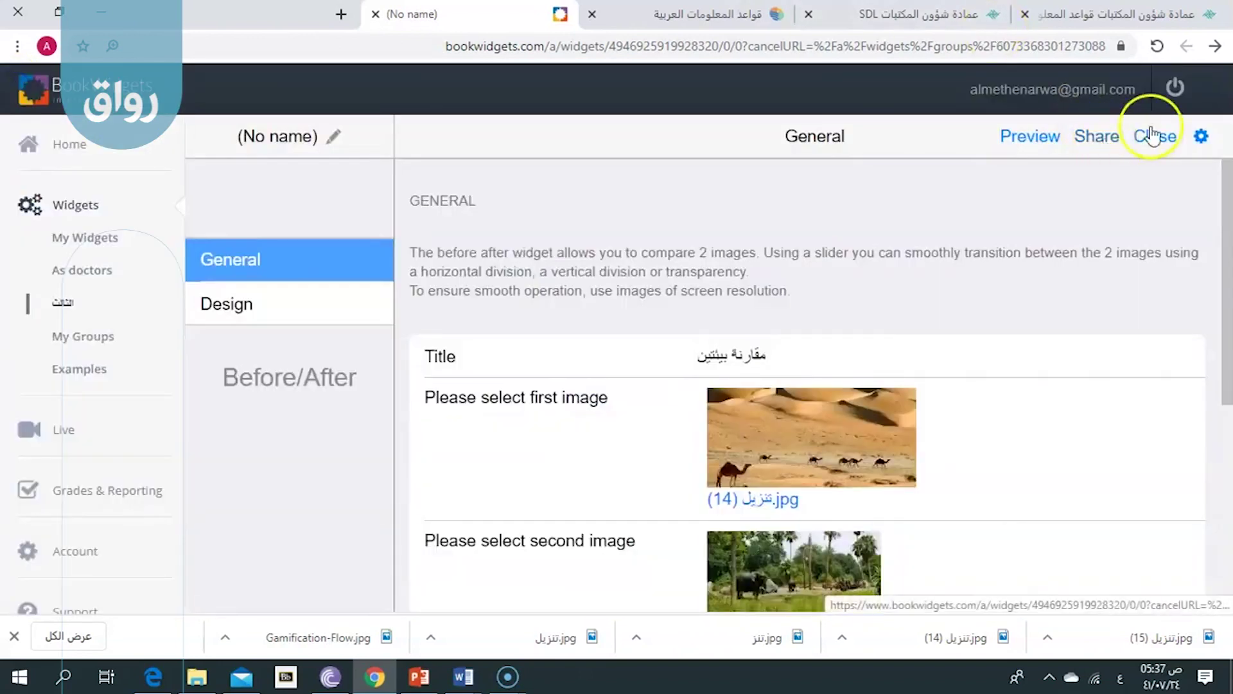
pyautogui.click(1171, 132)
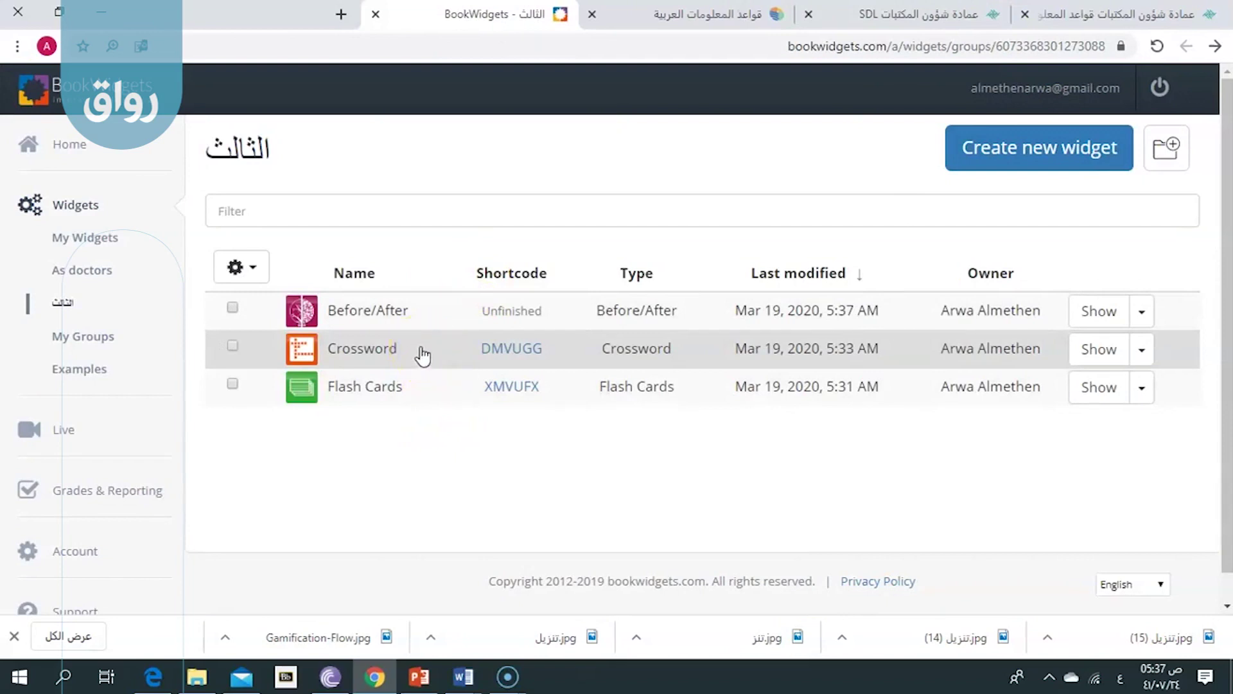
pyautogui.click(248, 270)
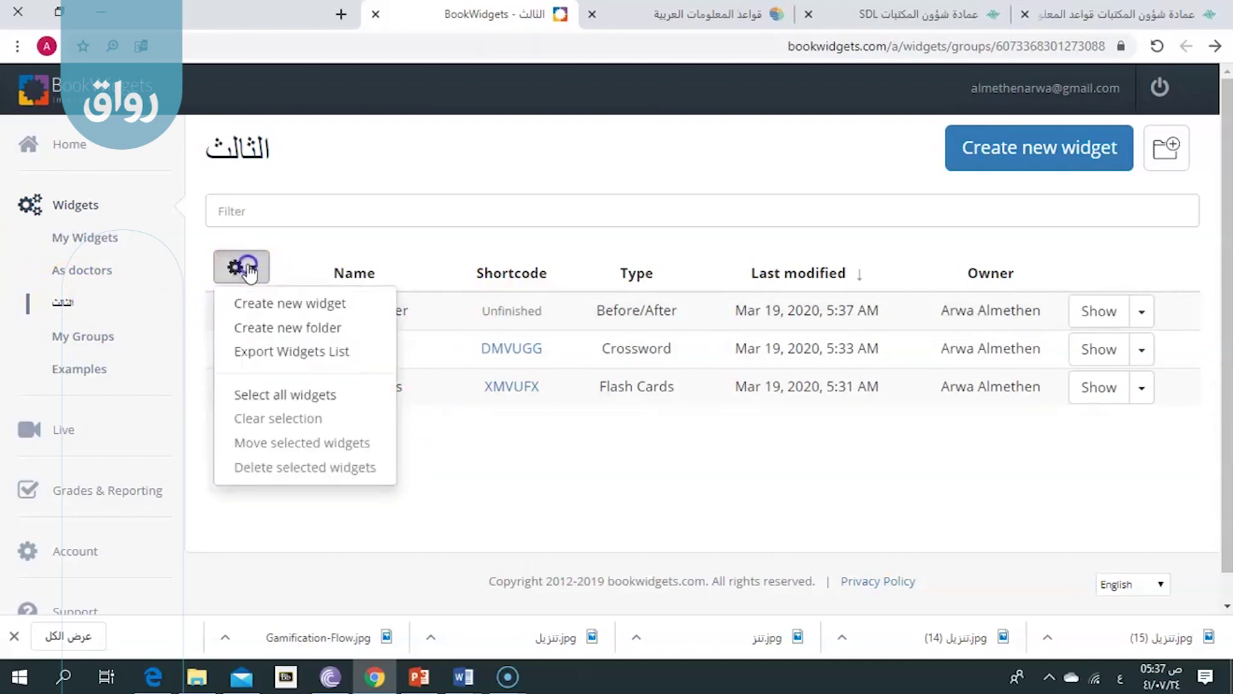
pyautogui.click(248, 269)
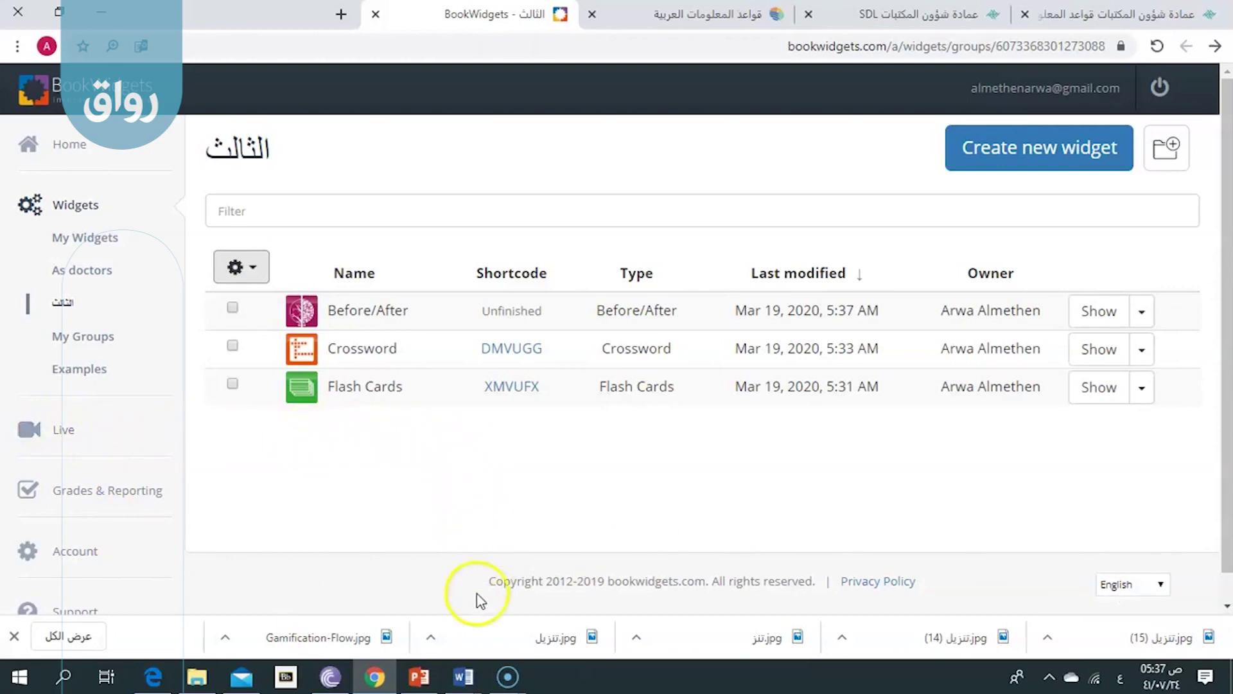
# Step: Switch to the PowerPoint presentation "مقدمة" and start the slide show from slide 24
pyautogui.click(418, 677)
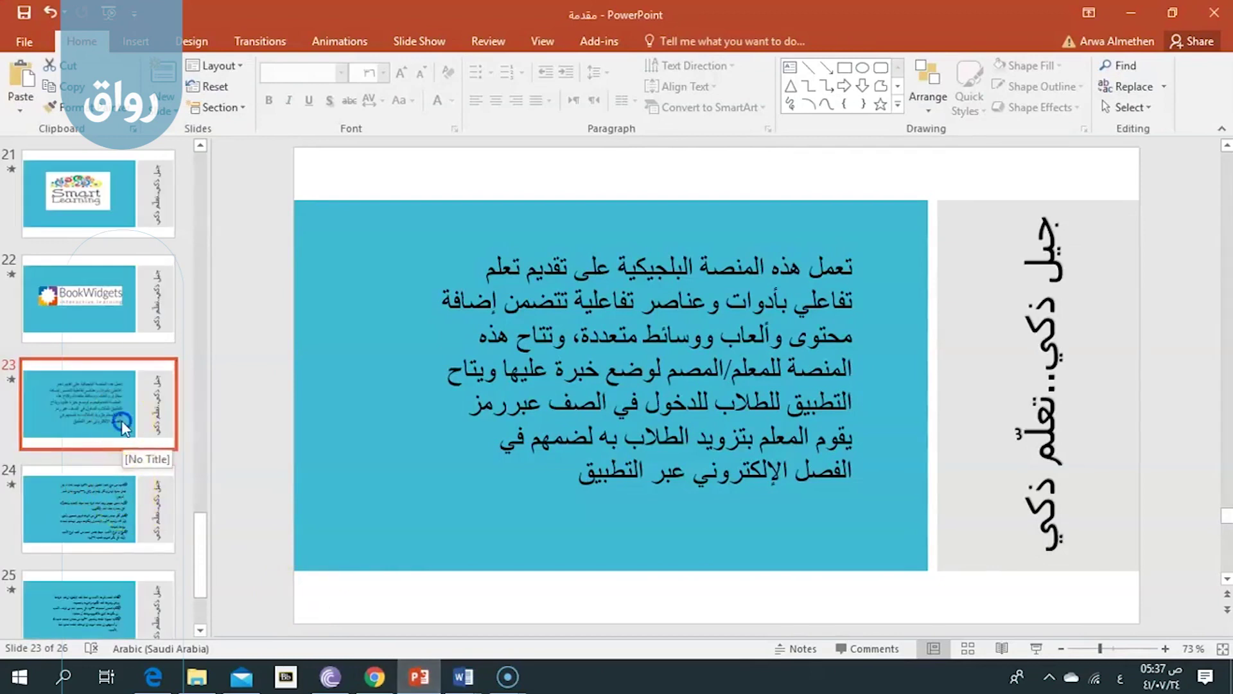
pyautogui.click(124, 480)
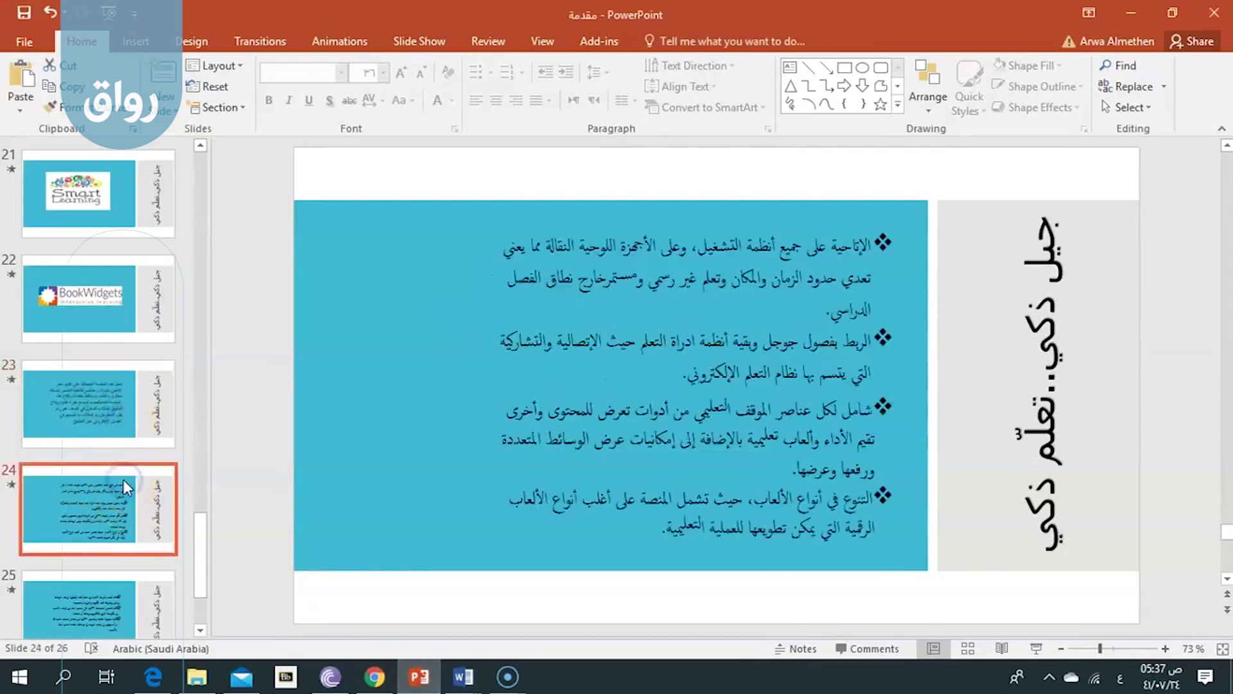
pyautogui.click(1031, 650)
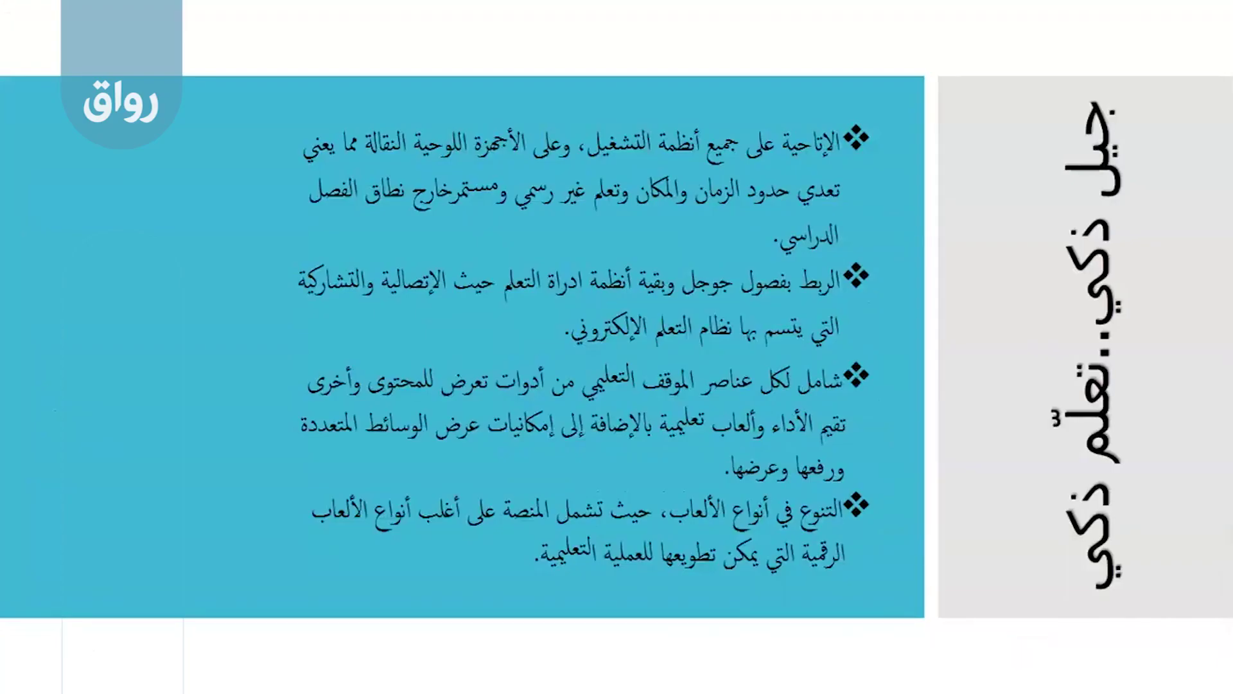